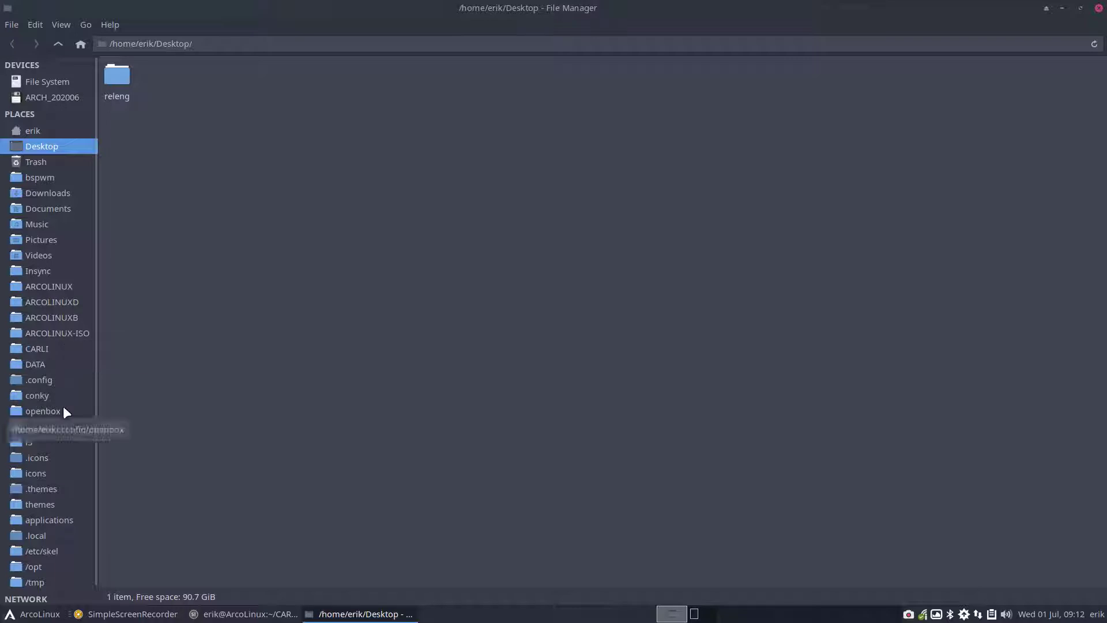
Go to CARLI in the Thunar sidebar and open its carli-7 build folder
left_click(47, 350)
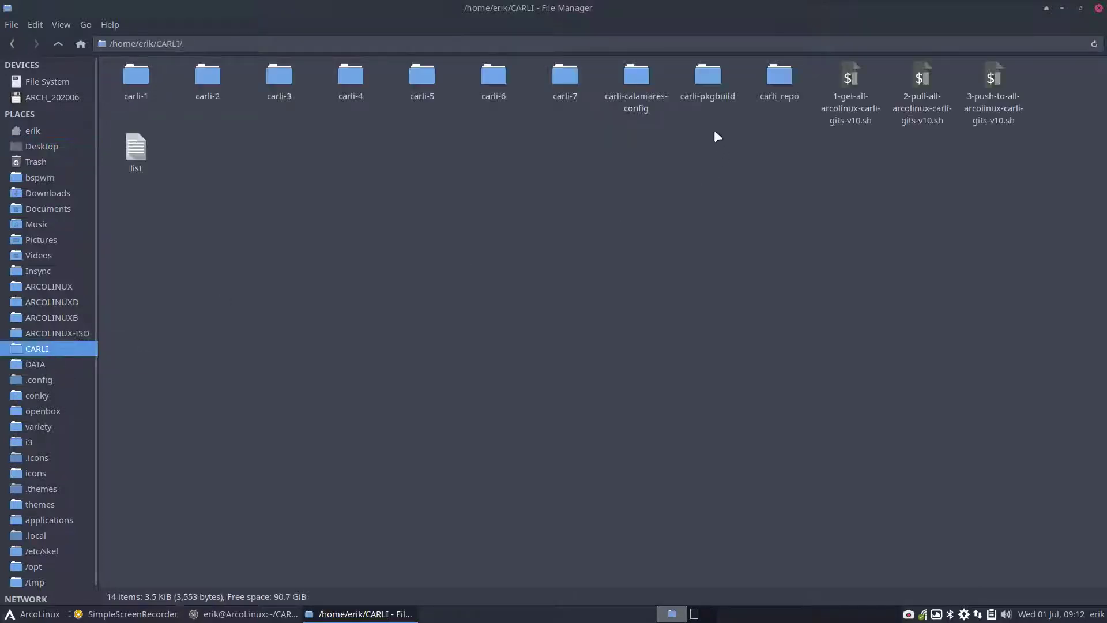
double_click(568, 87)
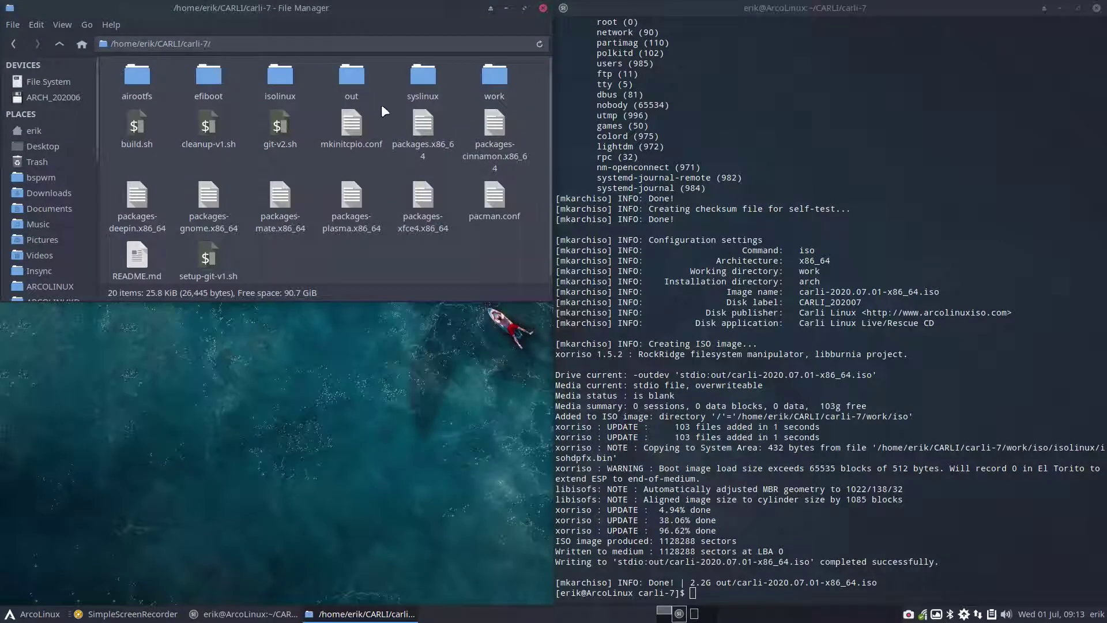
Run sudo ./build.sh in the terminal and authenticate with the administrator password
left_click(918, 533)
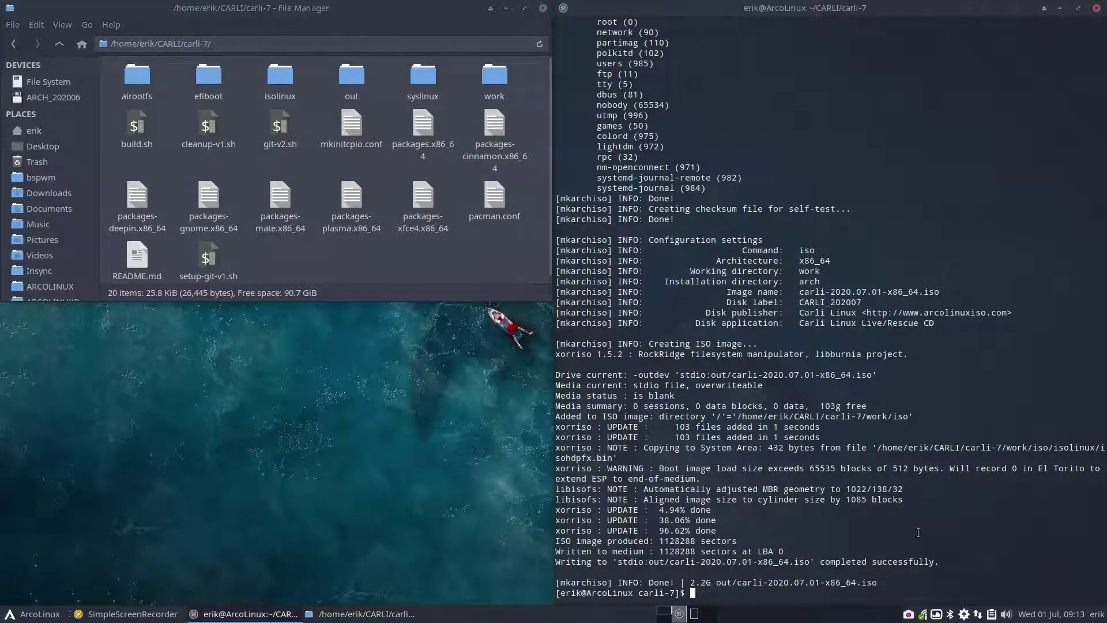
type("sudo ./build.sh")
key("Return")
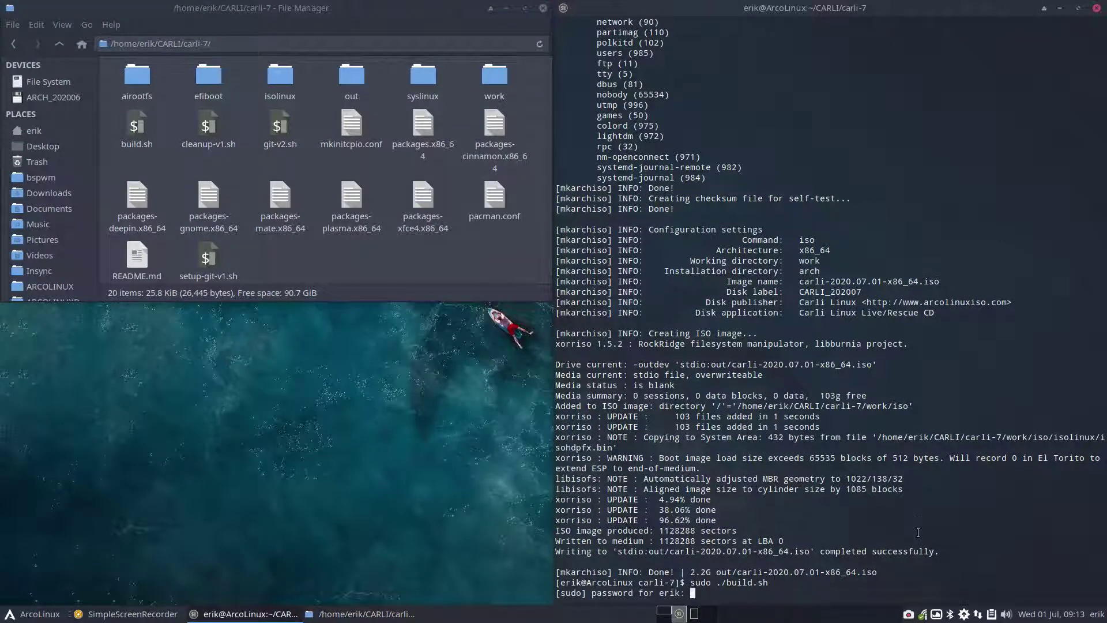
key("Return")
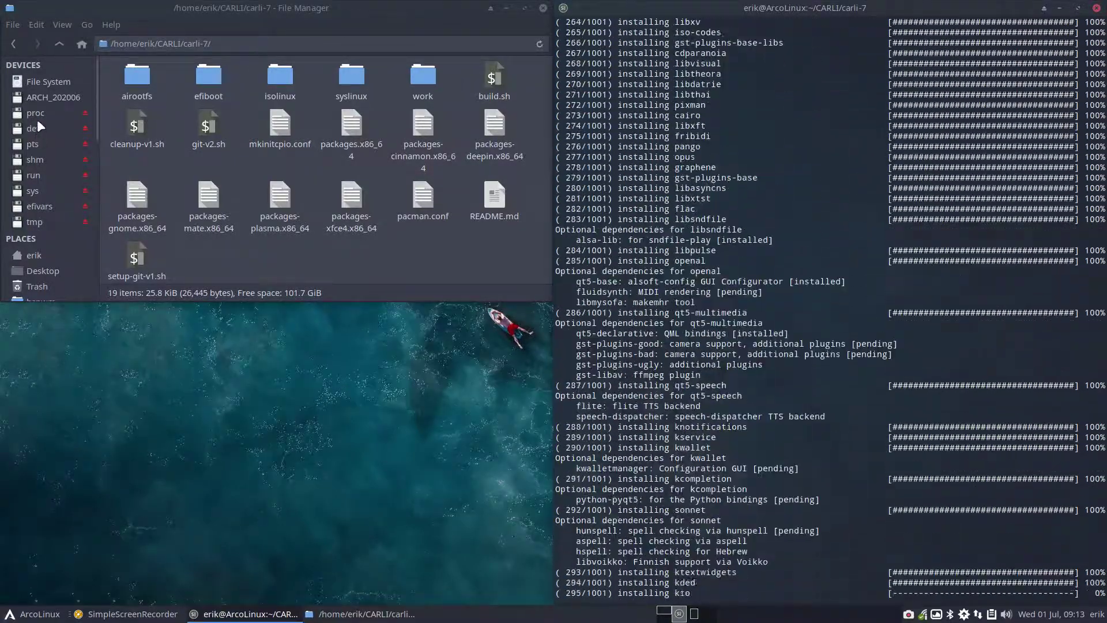
Unmount the ARCH_202006 device and return to the terminal's build output
right_click(46, 96)
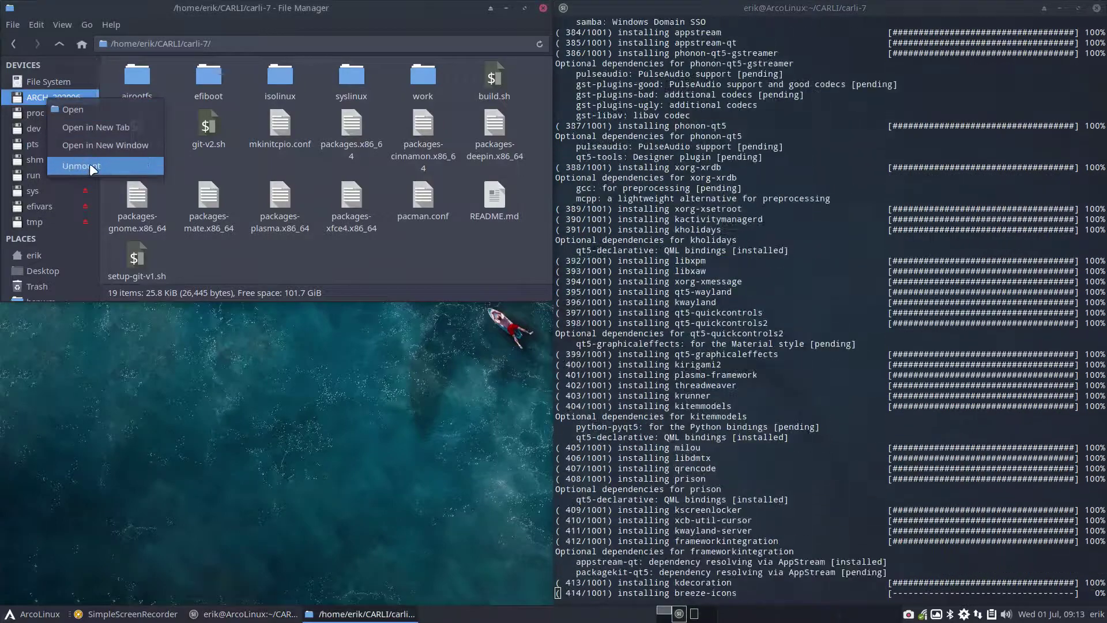
left_click(88, 163)
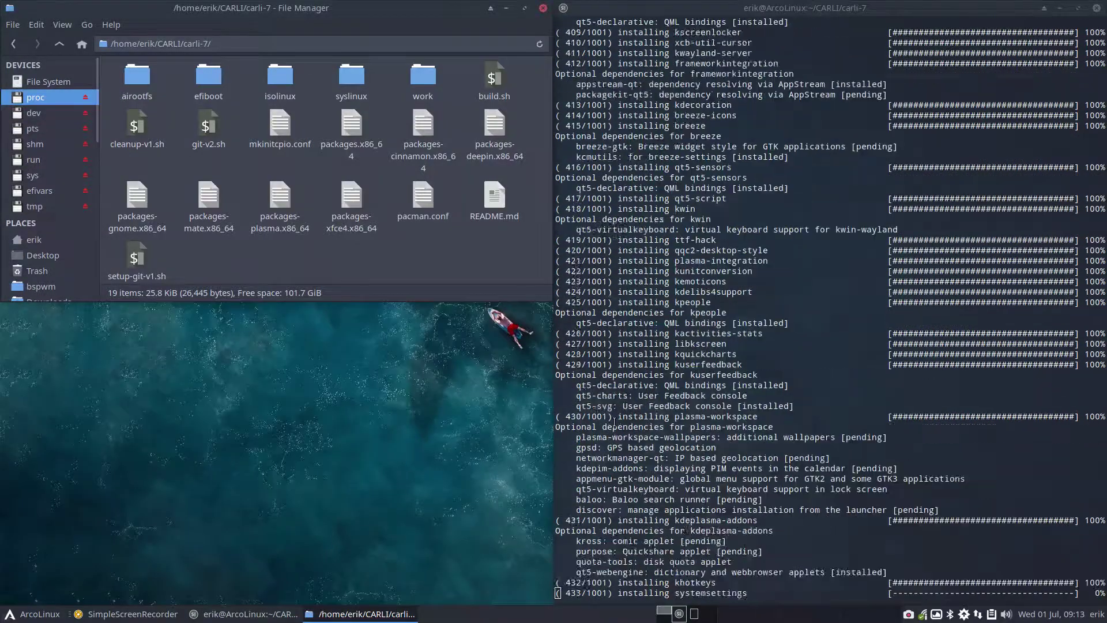
left_click(614, 421)
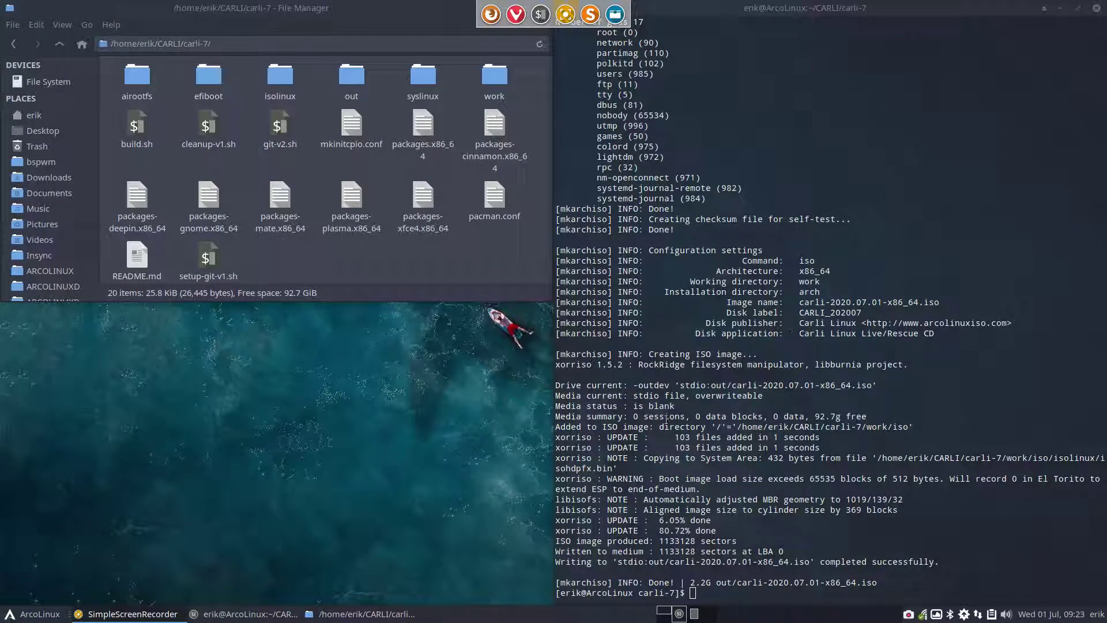
Open the out folder and check carli-2020.07.01-x86_64.iso is listed at 2.2 GiB
double_click(351, 75)
left_click(150, 89)
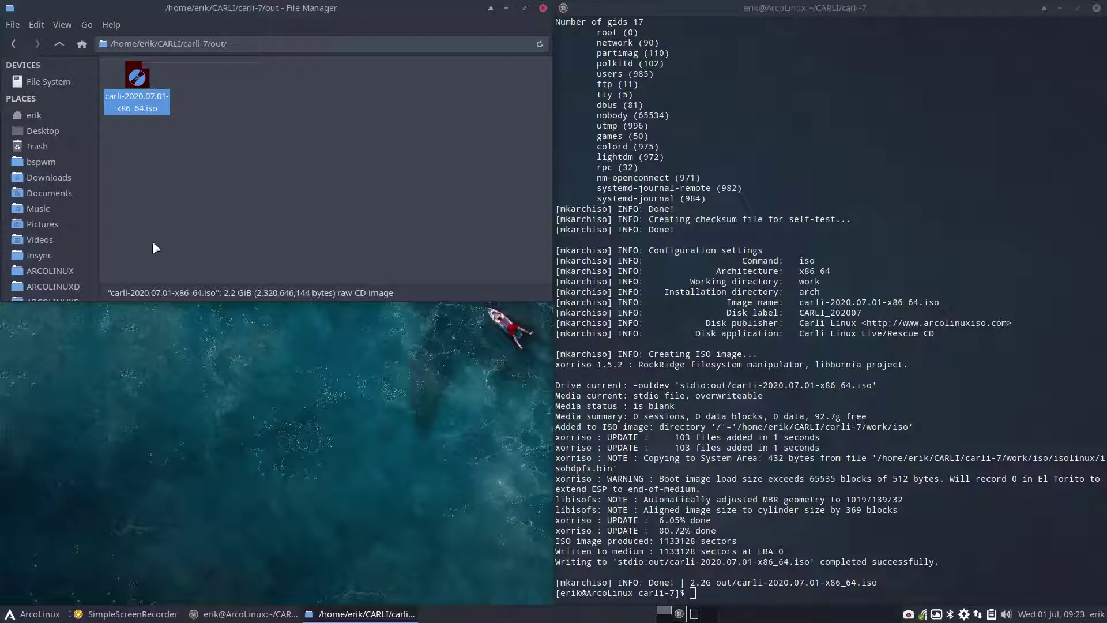
left_click(251, 434)
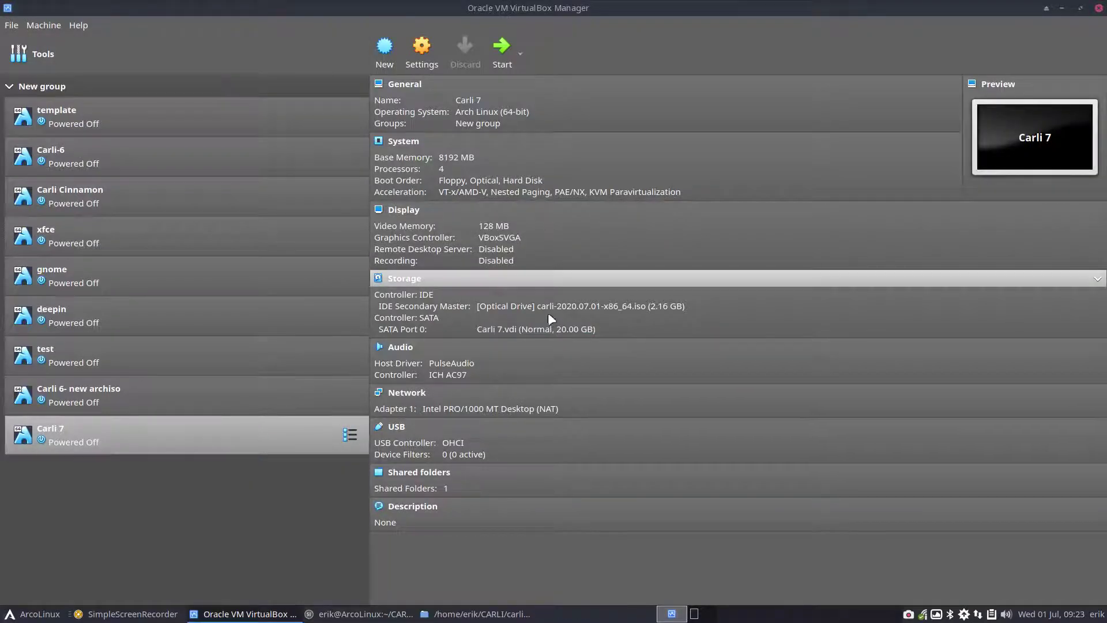
Attach carli-2020.07.01-x86_64.iso to Carli 7's optical drive and start the VM
left_click(548, 307)
left_click(610, 341)
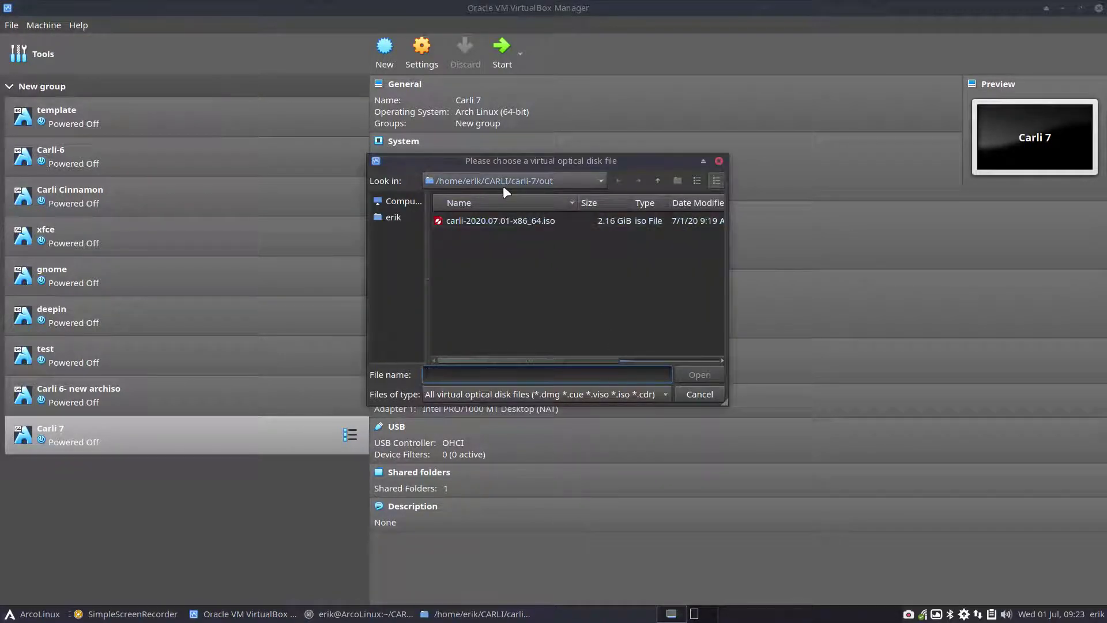
left_click(517, 222)
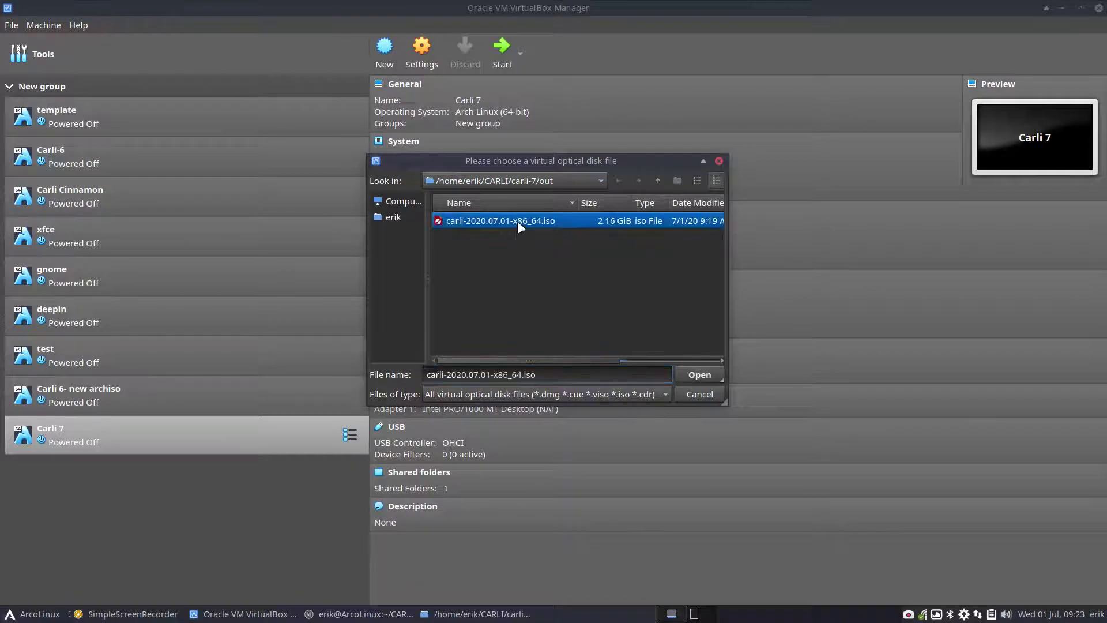
left_click(687, 376)
double_click(240, 432)
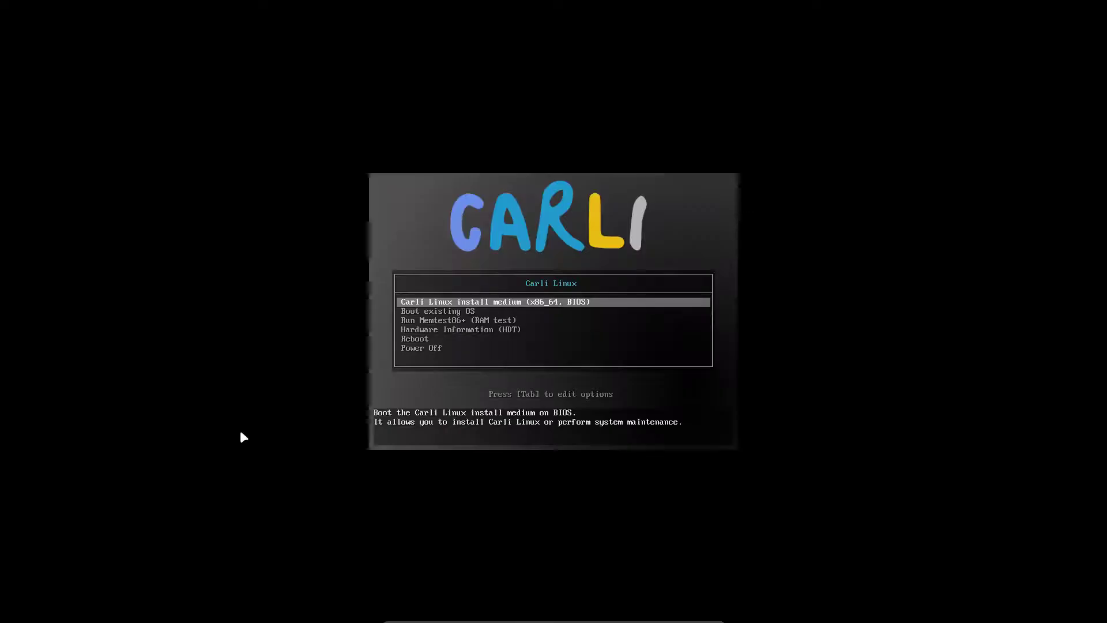
Boot the Carli Linux install medium entry into the live KDE Plasma desktop
key("Return")
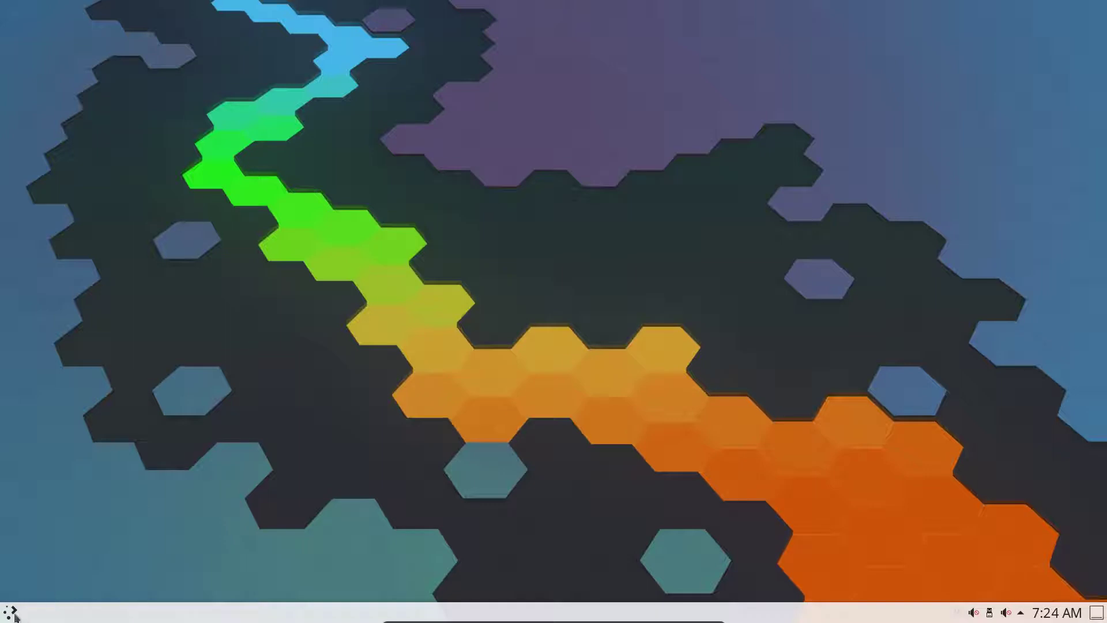
Search the application launcher for the installer and launch Install System
left_click(17, 609)
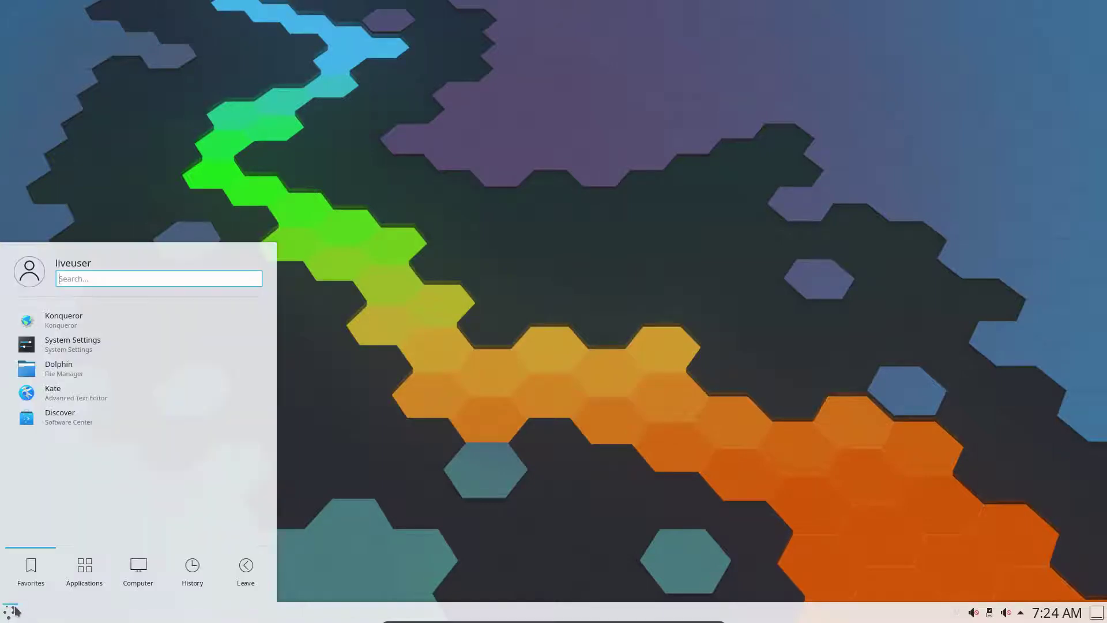
type("insst")
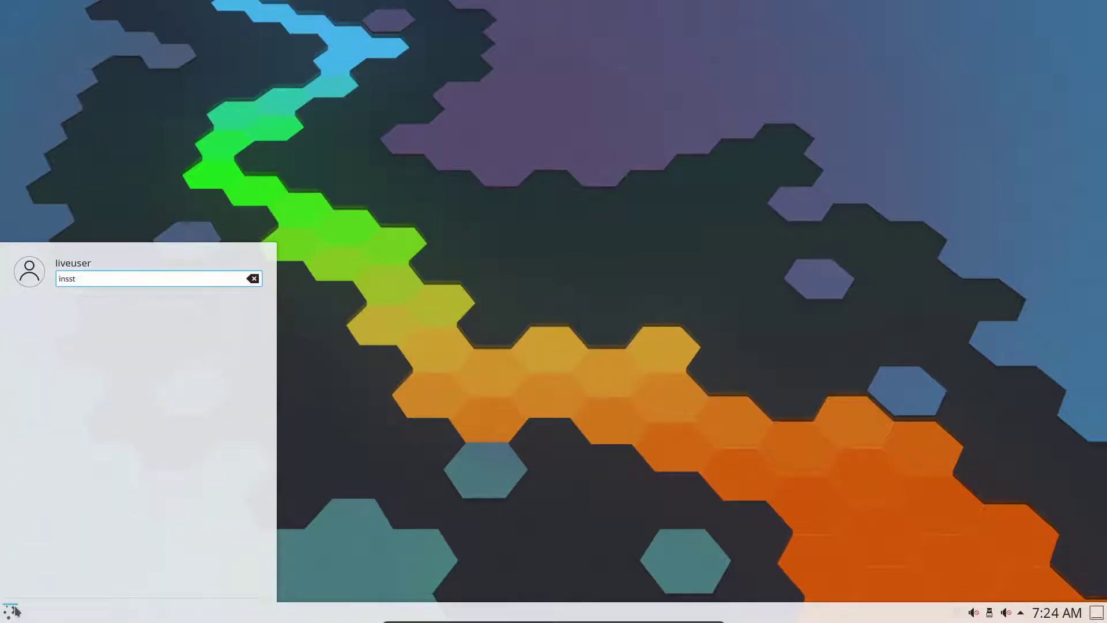
key("BackSpace")
key("BackSpace")
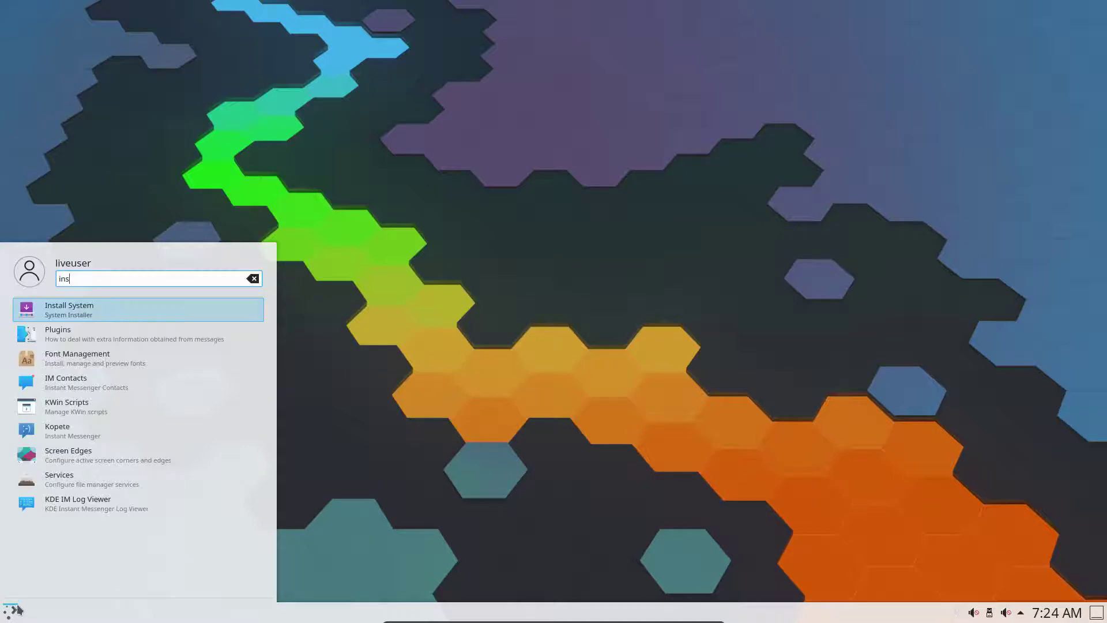
left_click(142, 308)
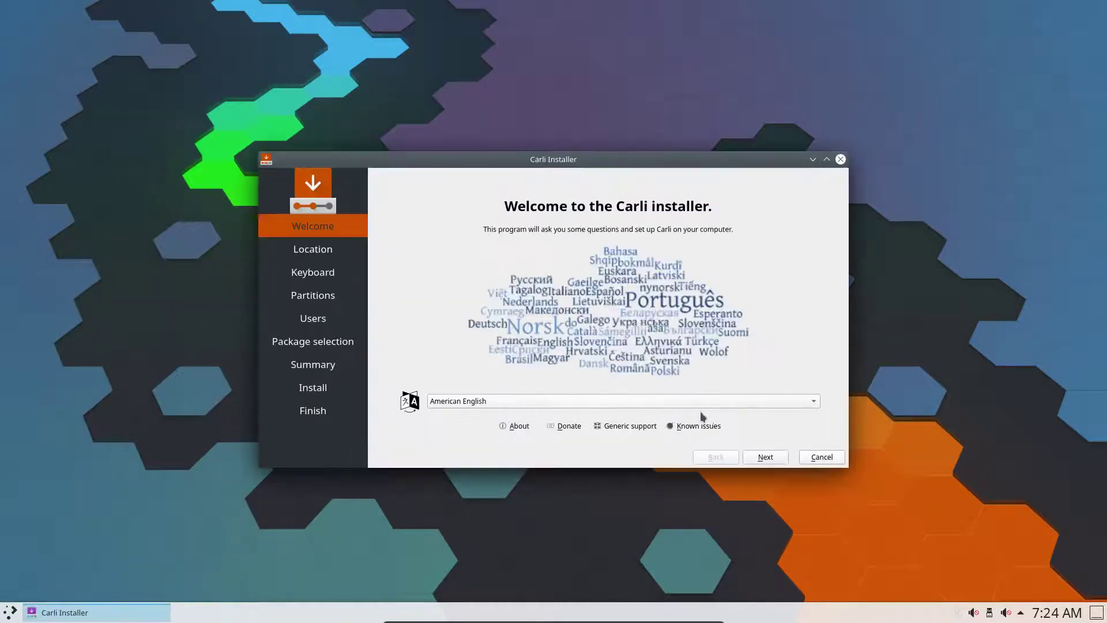
Keep default language and Europe/Brussels, select the Belgian keyboard, and choose Erase disk
left_click(764, 456)
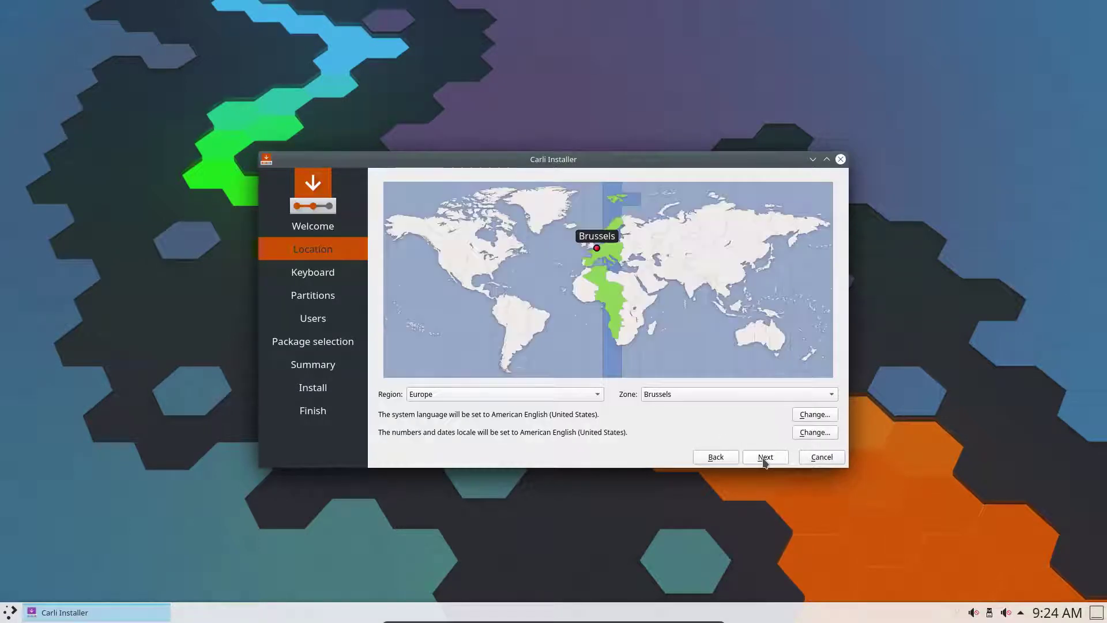
left_click(764, 458)
scroll(511, 361, "up", 2)
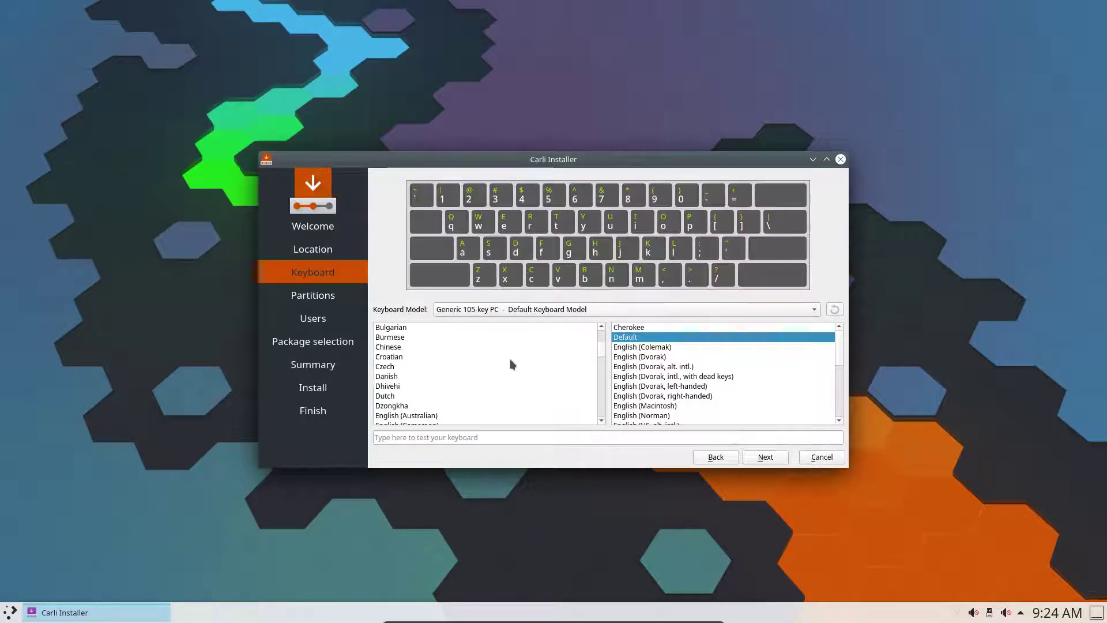
scroll(453, 362, "up", 2)
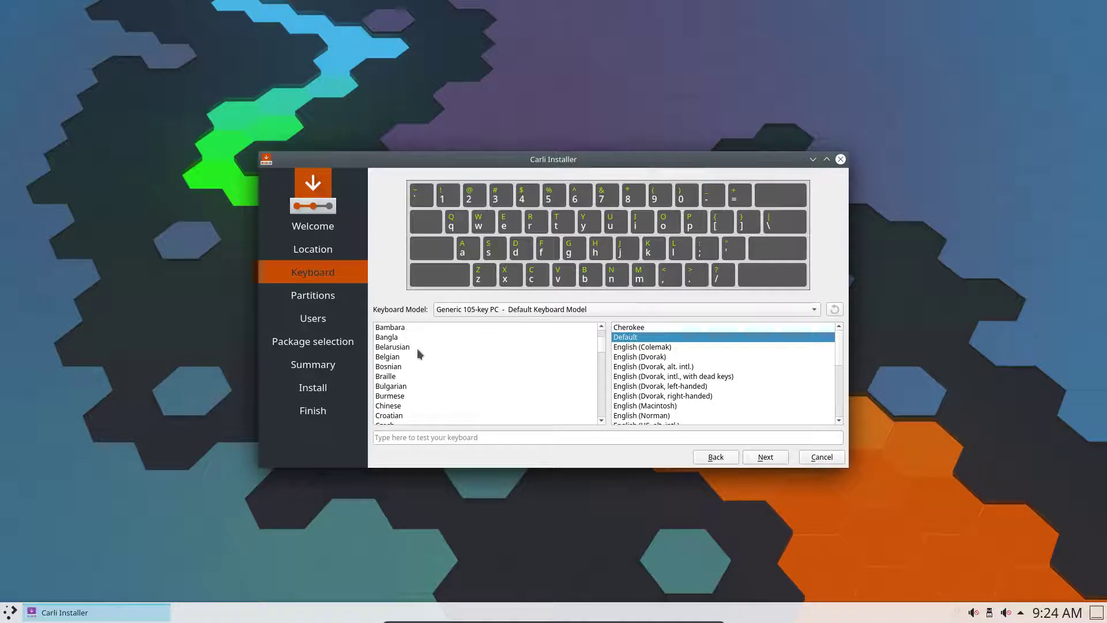
left_click(406, 355)
left_click(763, 456)
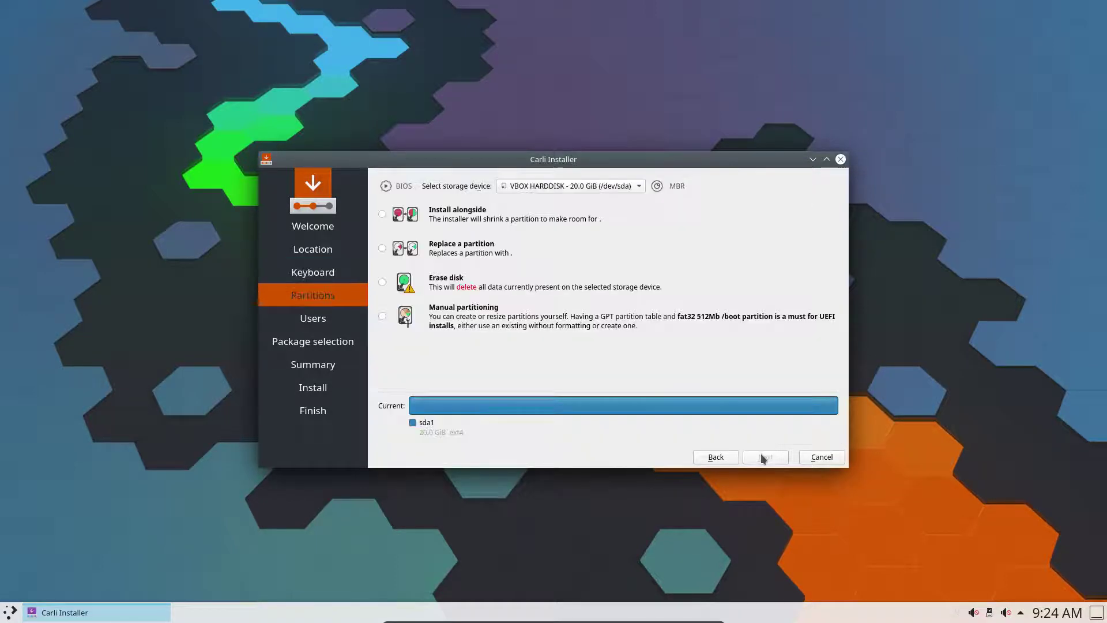
left_click(444, 280)
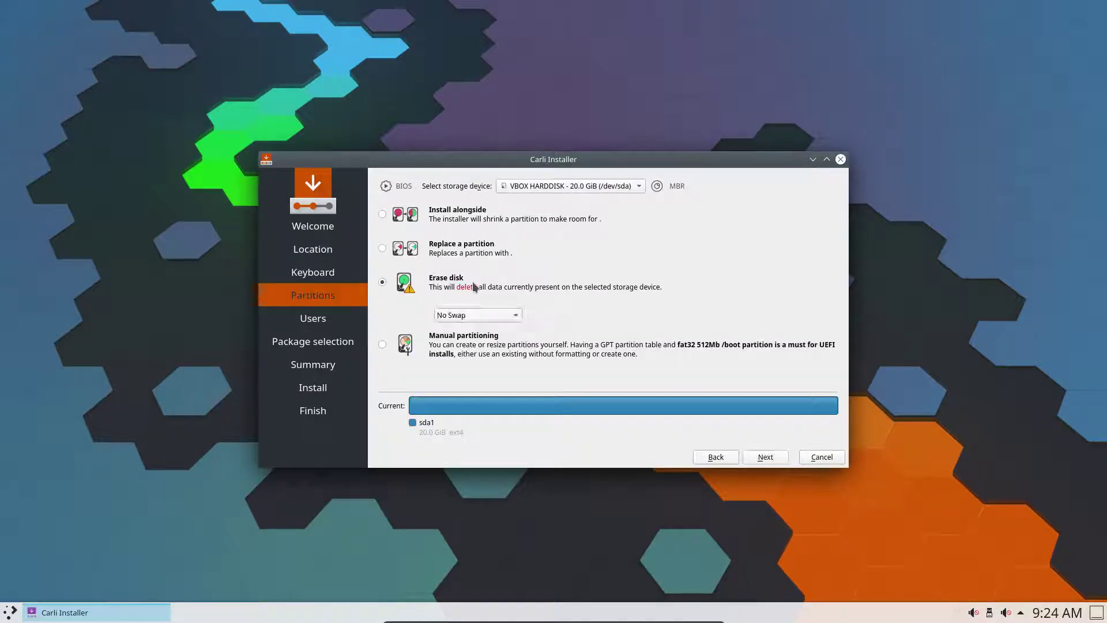
left_click(765, 456)
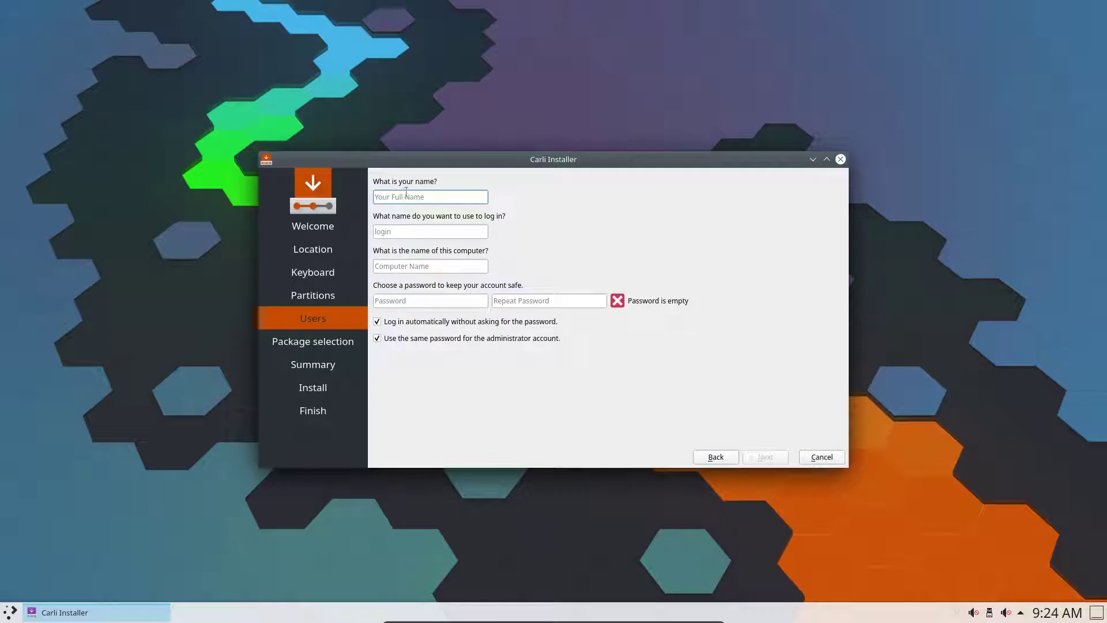
Enter the user's full name, correcting typos, so login and computer name fill in
type("erifk")
key("Tab")
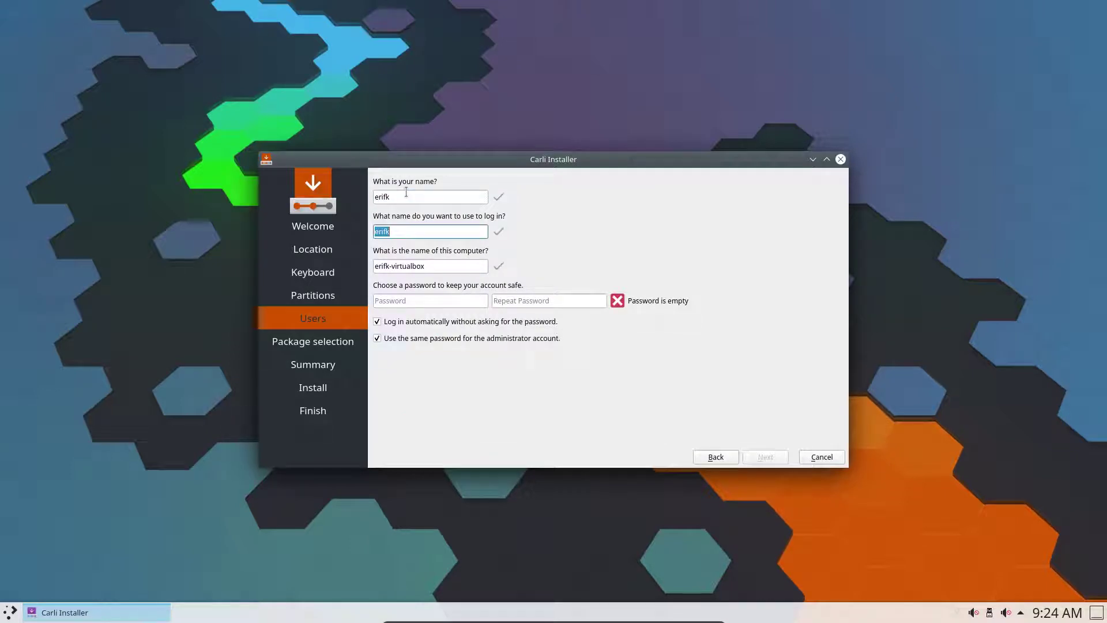
left_click(406, 192)
key("BackSpace")
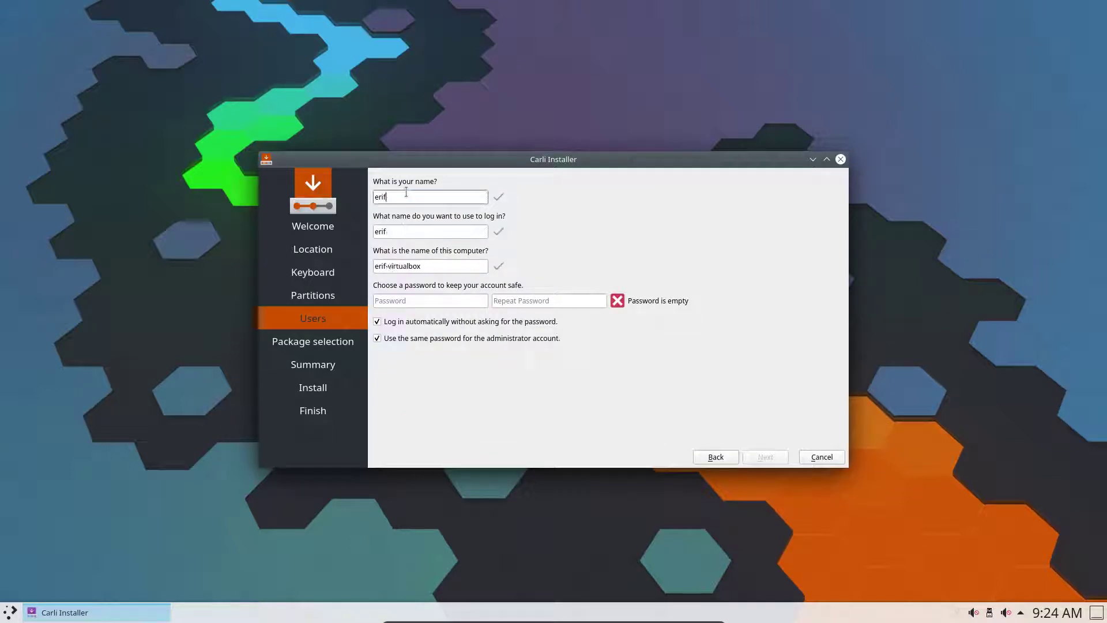
key("BackSpace")
type("k")
Type the account password into both the Password and Repeat Password fields
left_click(393, 303)
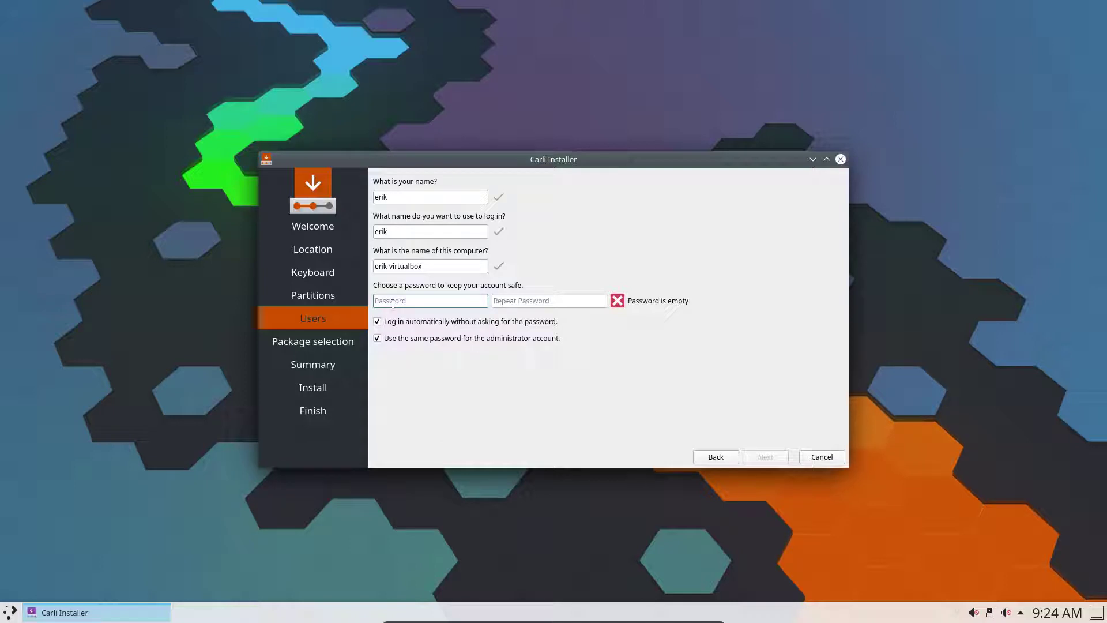
type("erik")
key("BackSpace")
key("BackSpace")
key("BackSpace")
key("BackSpace")
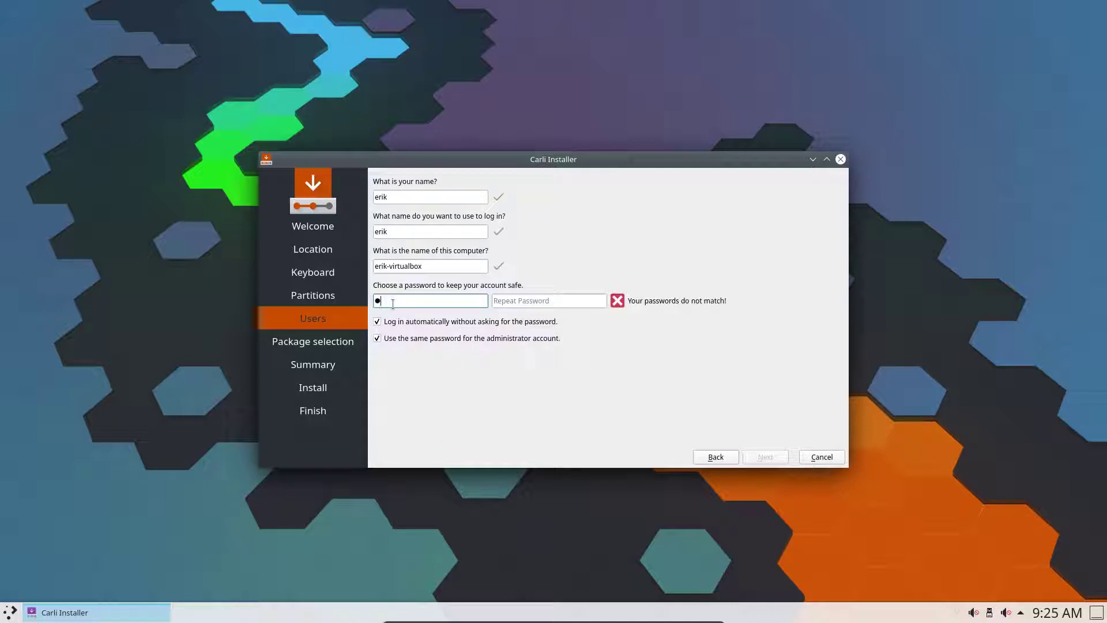
type("12345678910●●●")
key("Tab")
type("●●")
key("BackSpace")
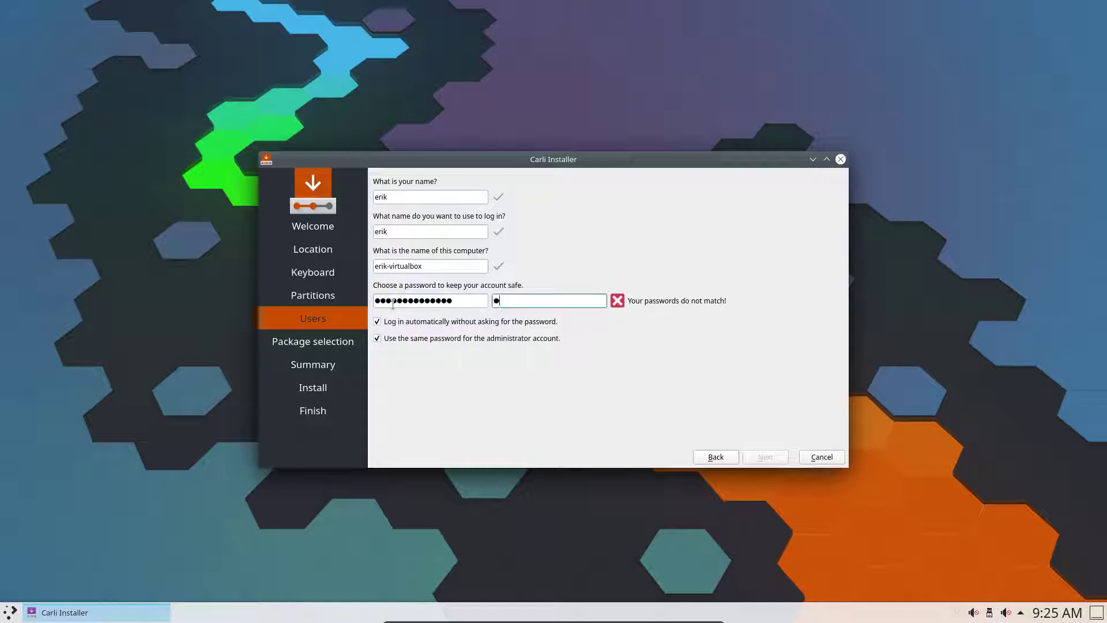
key("BackSpace")
type("123456789023")
left_click_drag(466, 303, 356, 309)
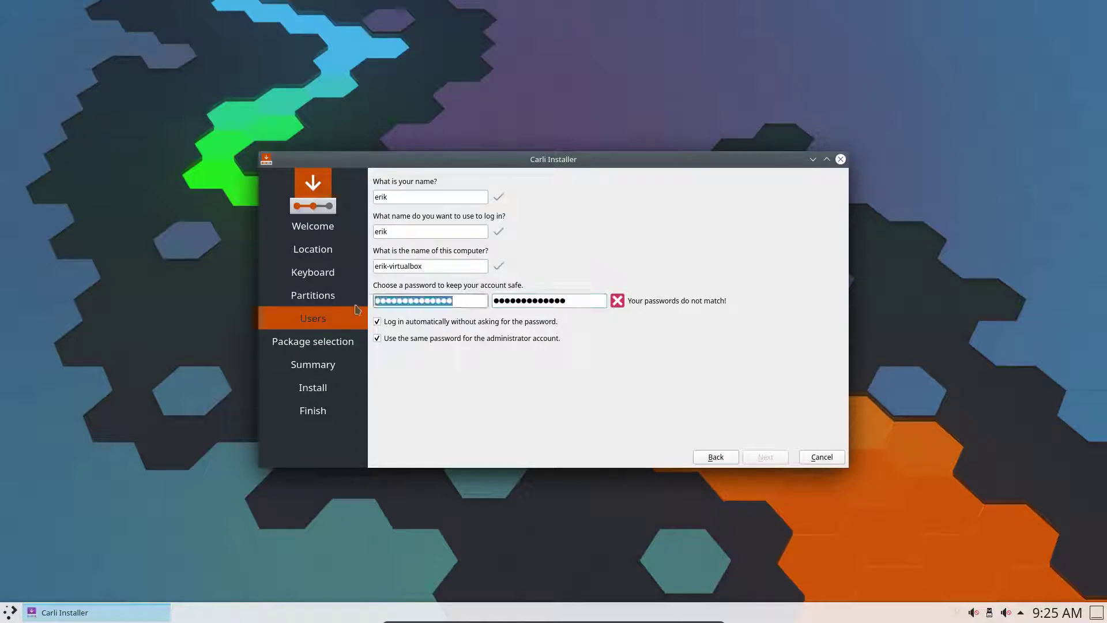
type("1234567890")
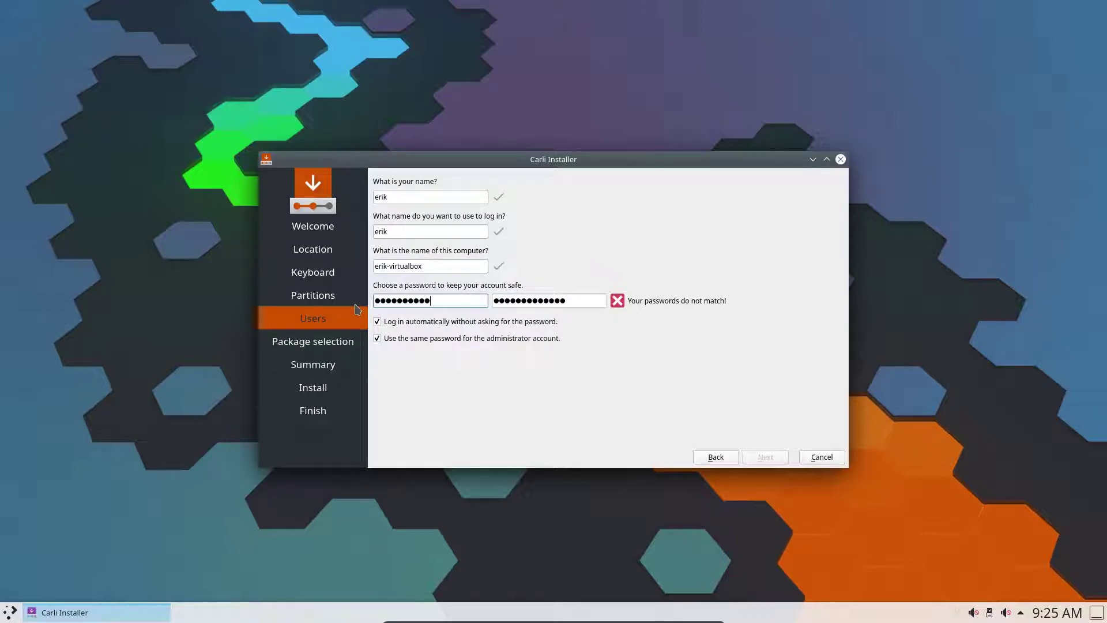
type("123")
key("Tab")
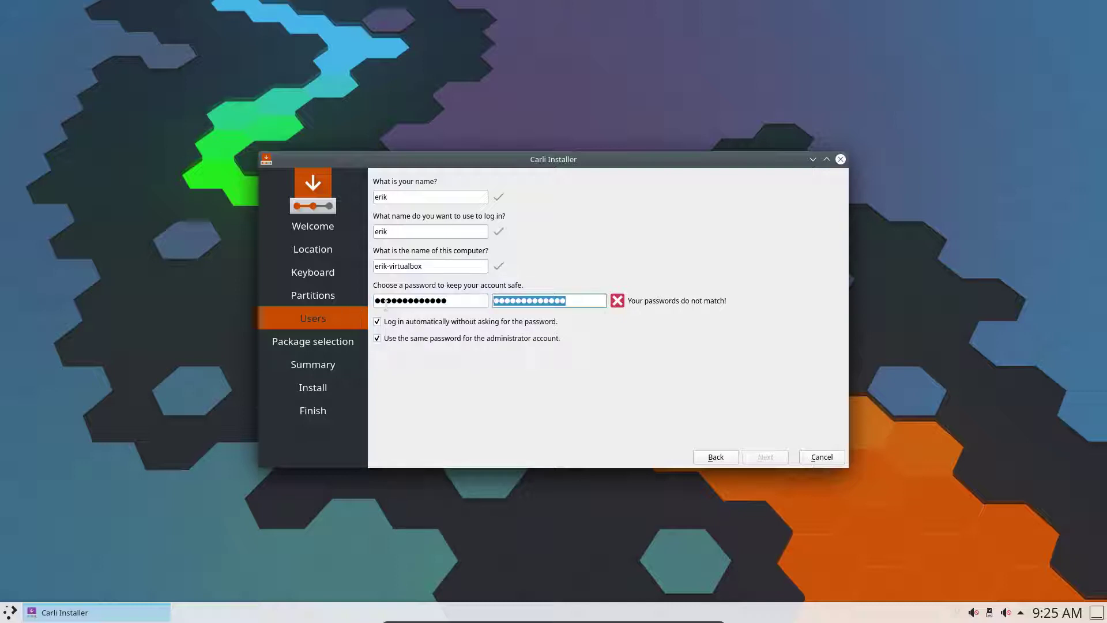
type("1234567890123")
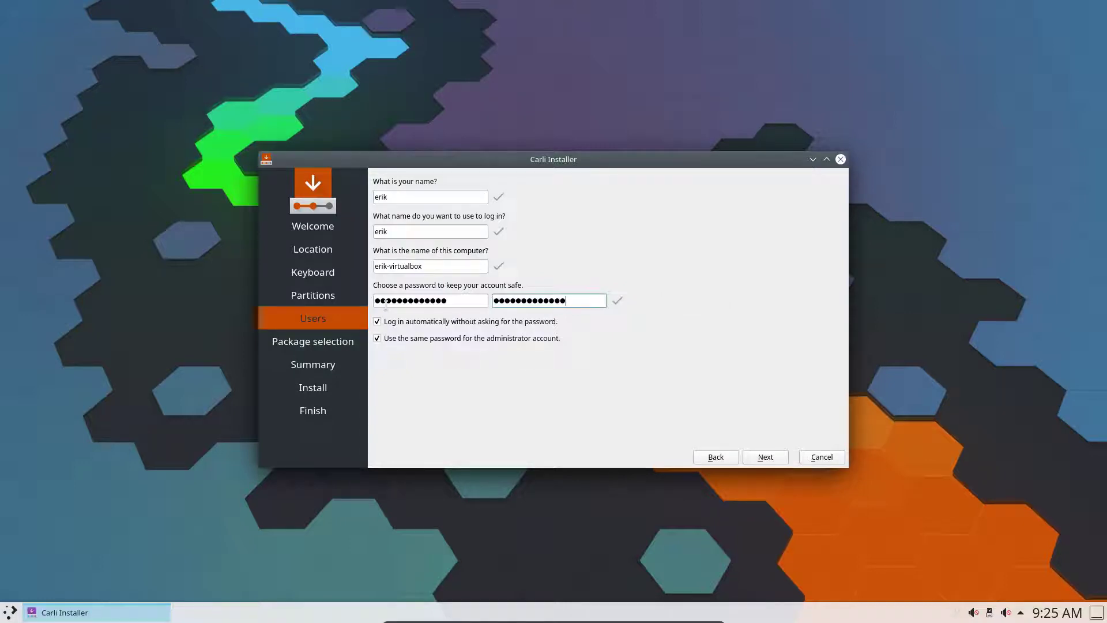
Advance past Users and Package selection, then start the installation from the Summary page
left_click(771, 459)
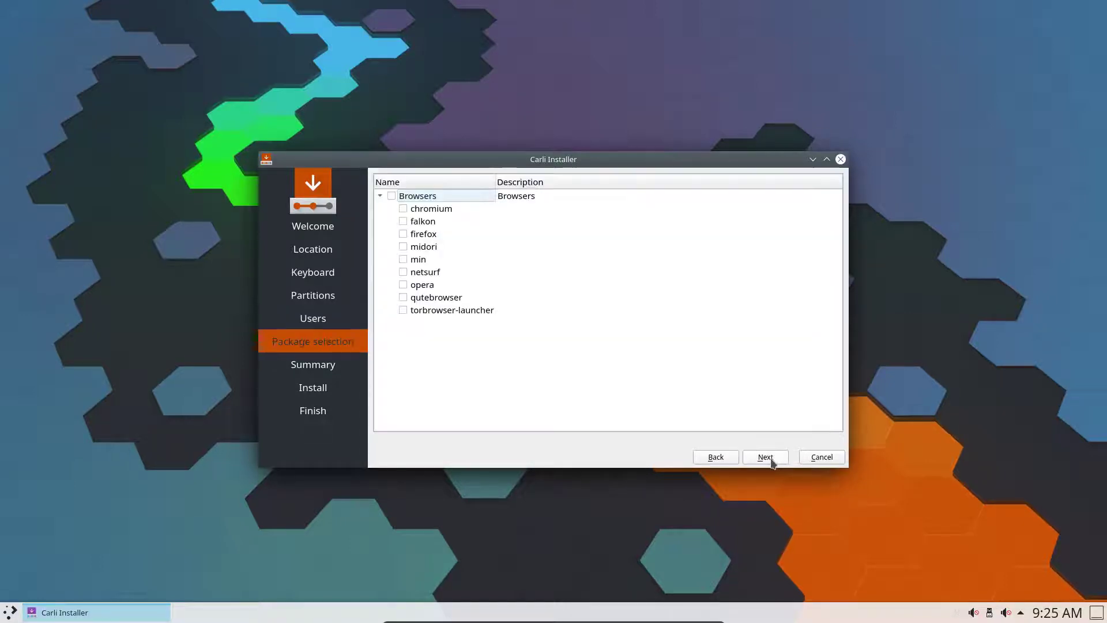
left_click(770, 458)
left_click(768, 509)
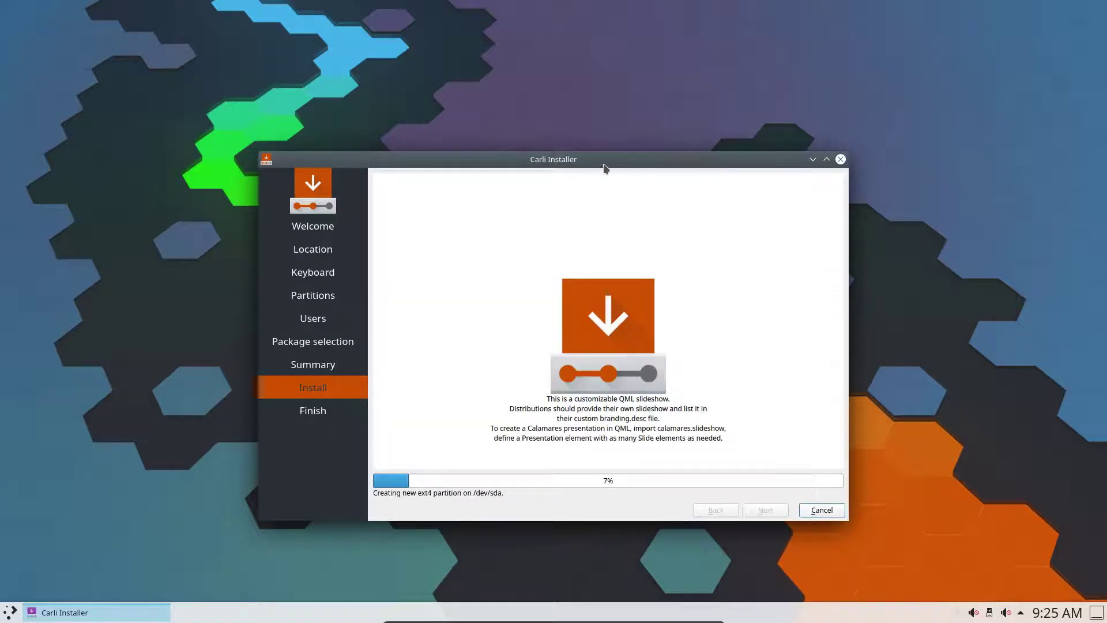
left_click_drag(604, 165, 599, 97)
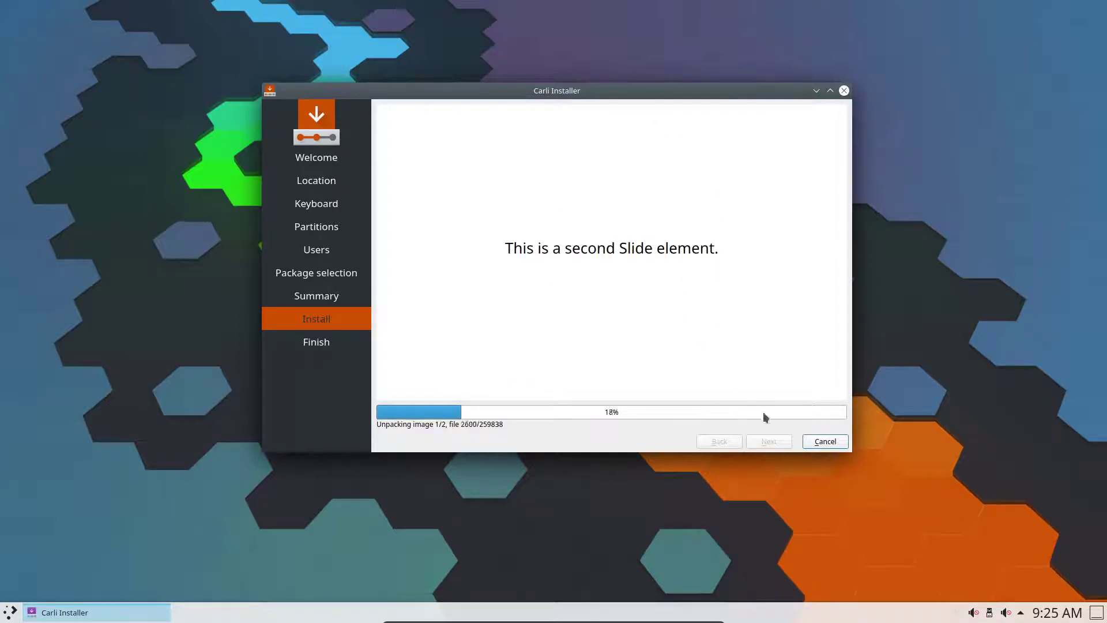
Browse the Plasma launcher's Applications into Games > Board Games
left_click(10, 613)
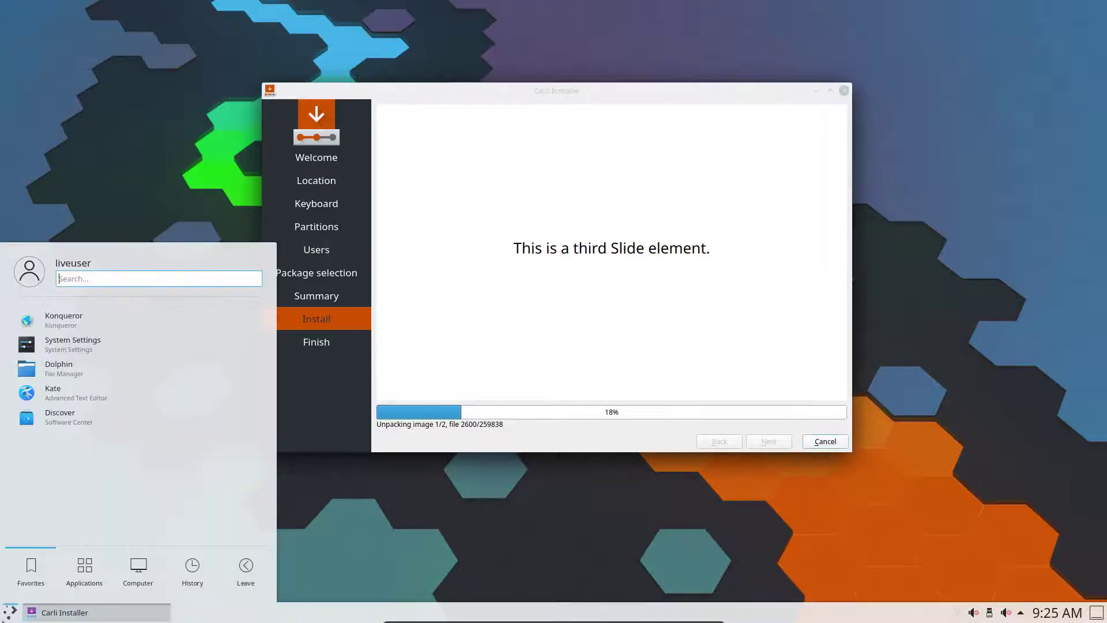
left_click(85, 577)
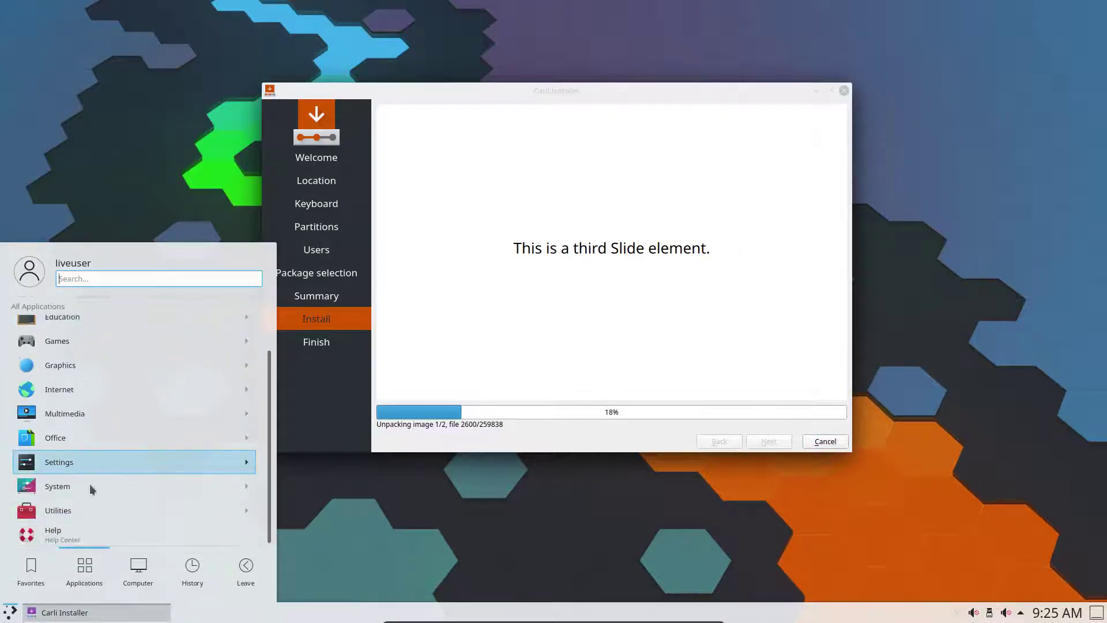
left_click(84, 379)
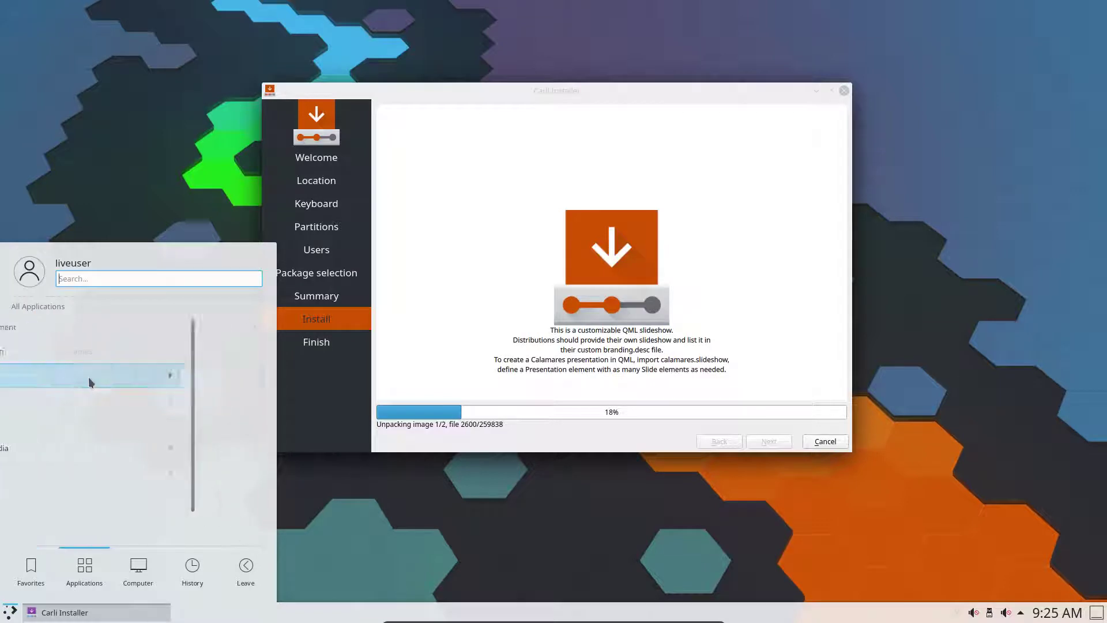
left_click(133, 353)
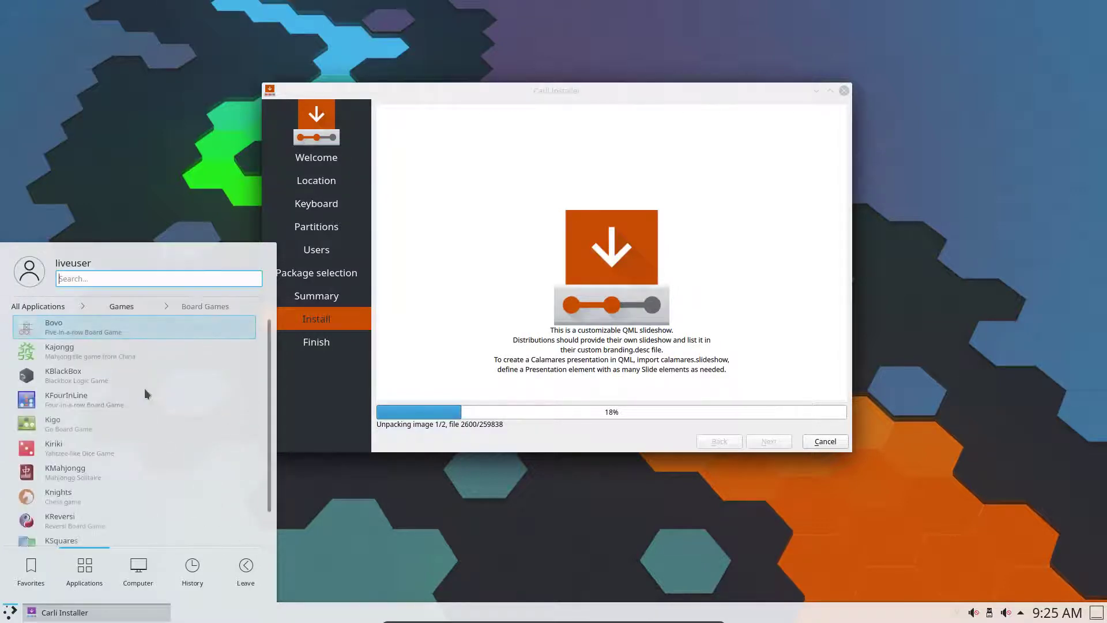
Swap the launcher for the cascading Application Menu through Show Alternatives
right_click(12, 612)
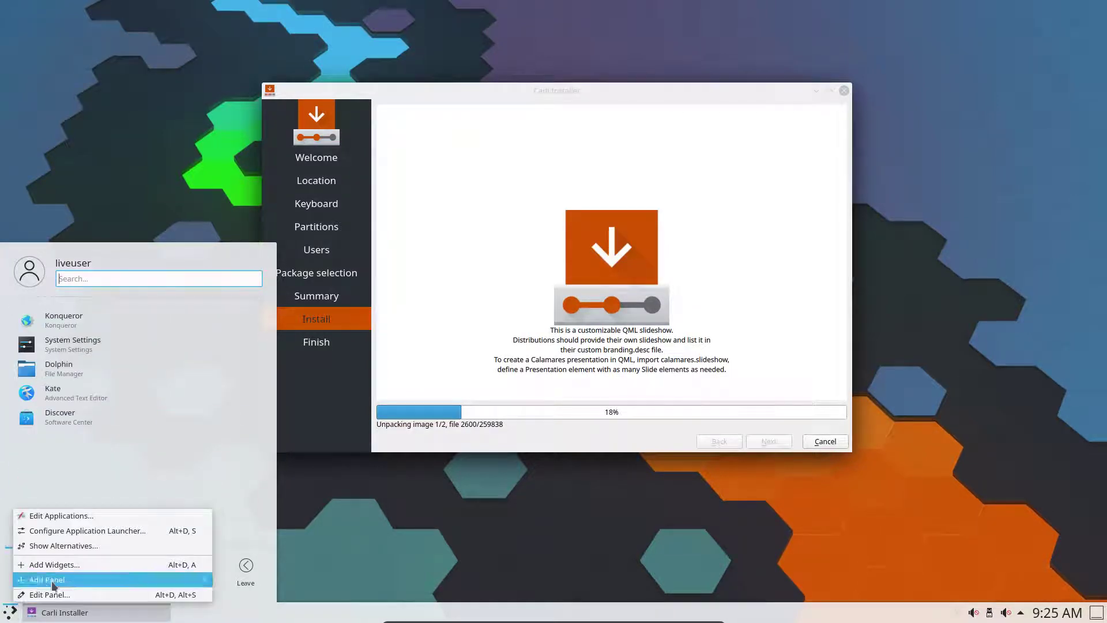
left_click(62, 547)
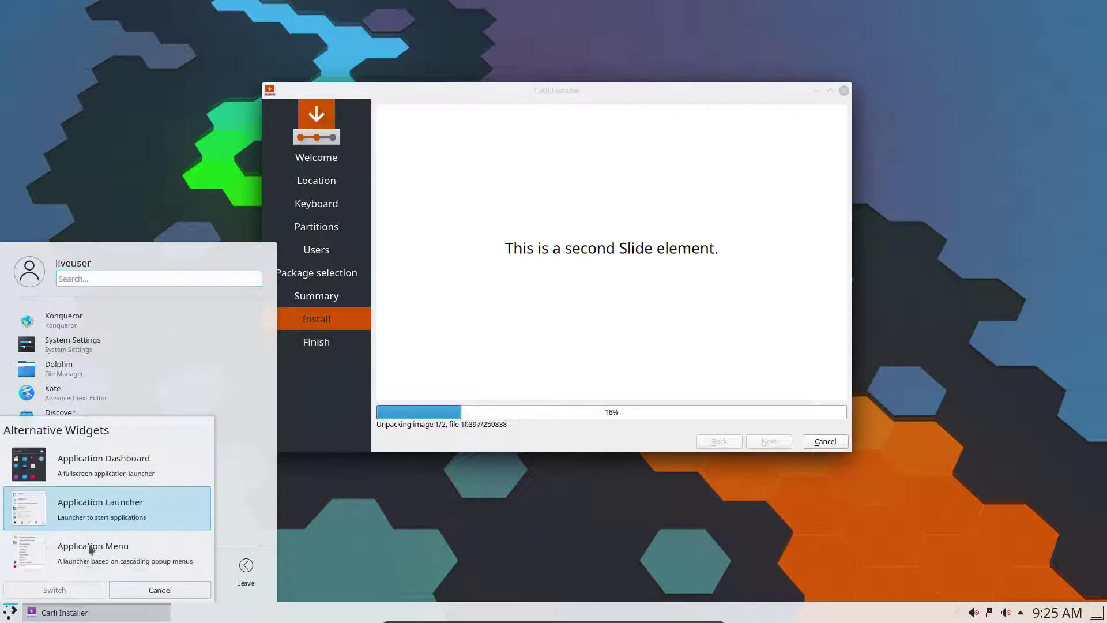
left_click(87, 551)
left_click(70, 591)
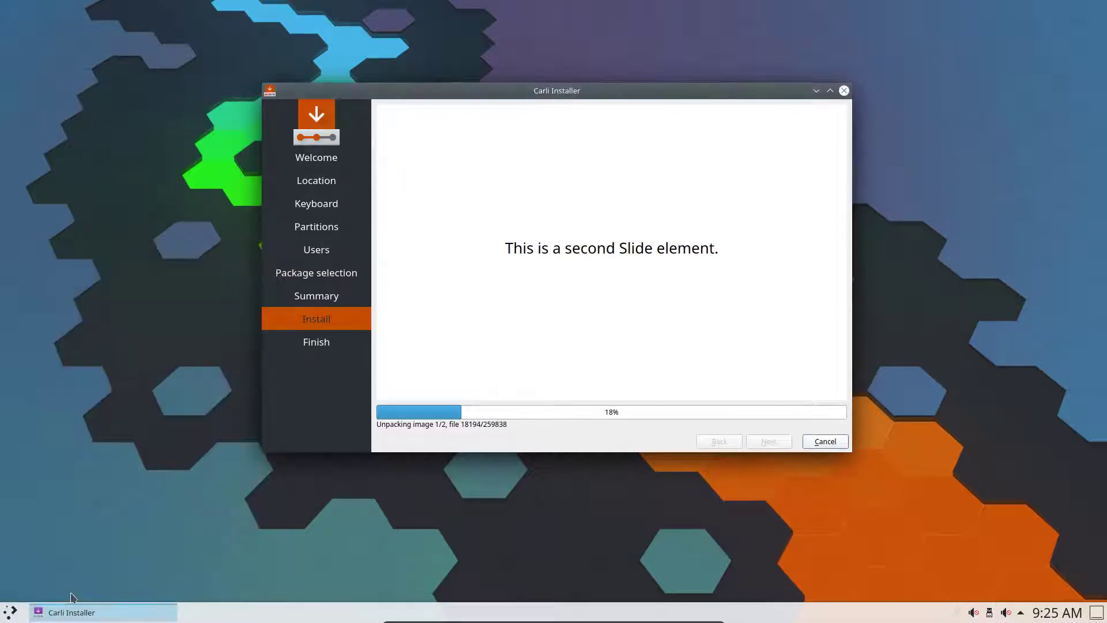
Browse the new Application Menu's cascading submenus, then bring up its options menu
left_click(10, 612)
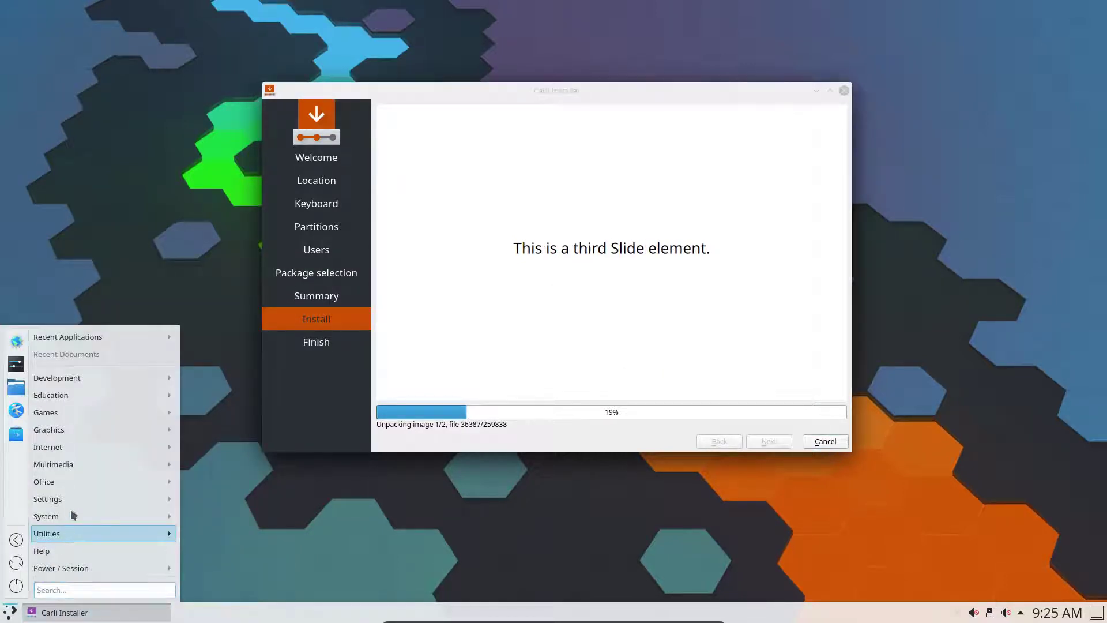
mouse_move(75, 482)
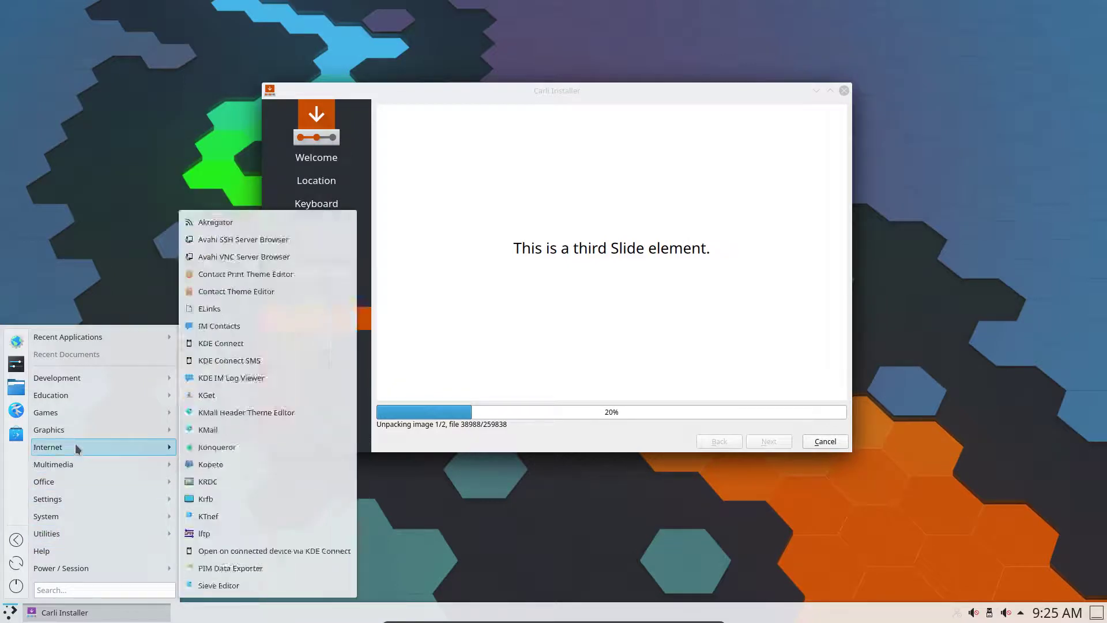
mouse_move(81, 395)
mouse_move(123, 413)
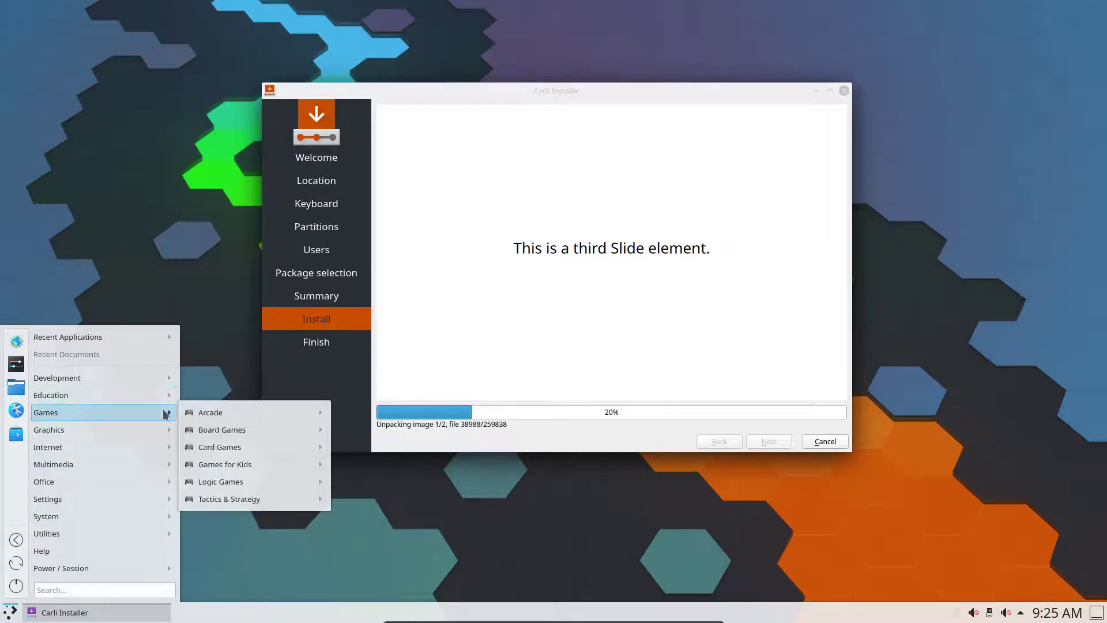
mouse_move(203, 413)
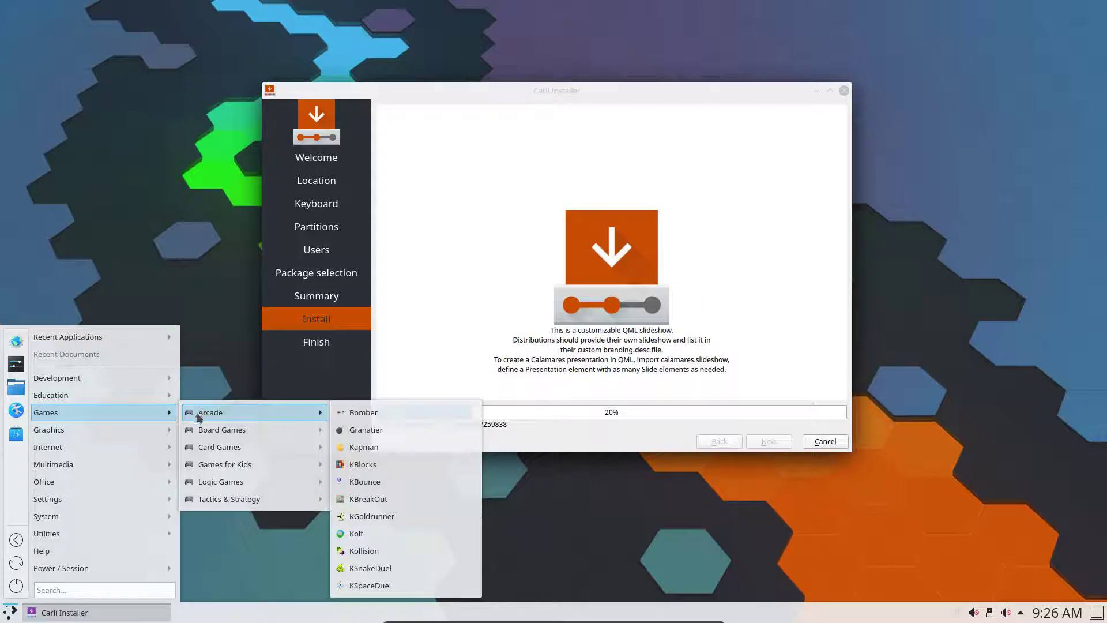
right_click(9, 614)
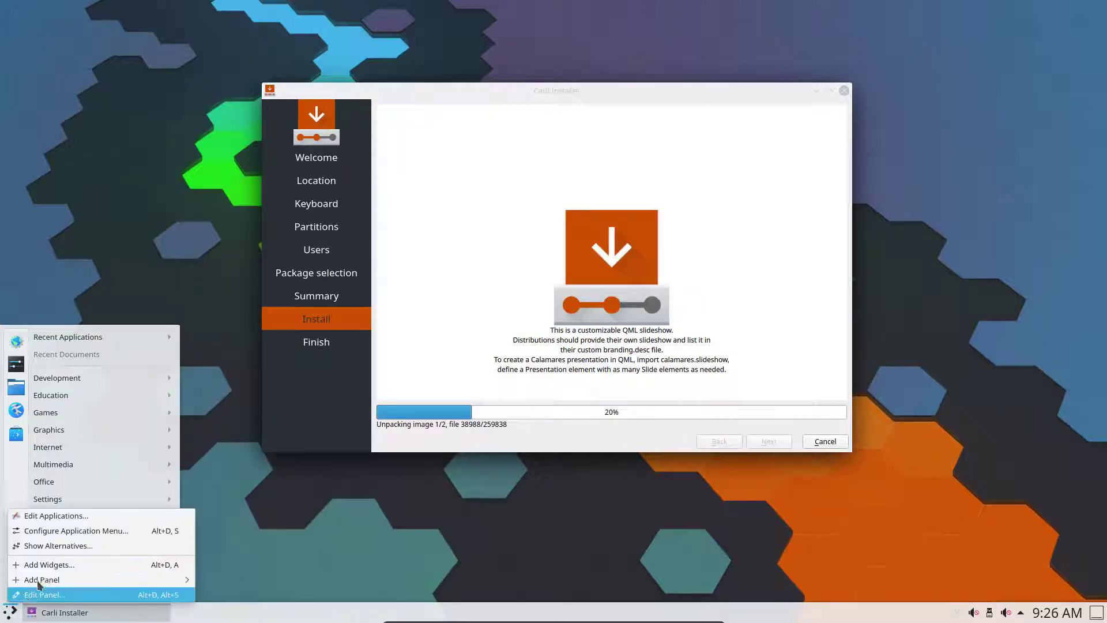
left_click(314, 421)
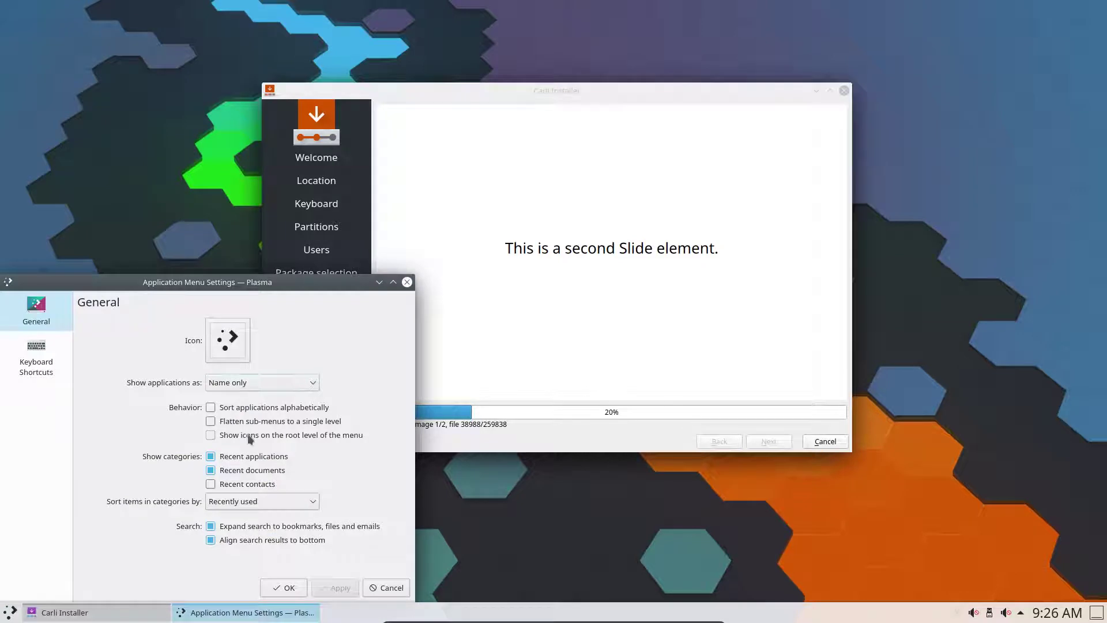
left_click(211, 421)
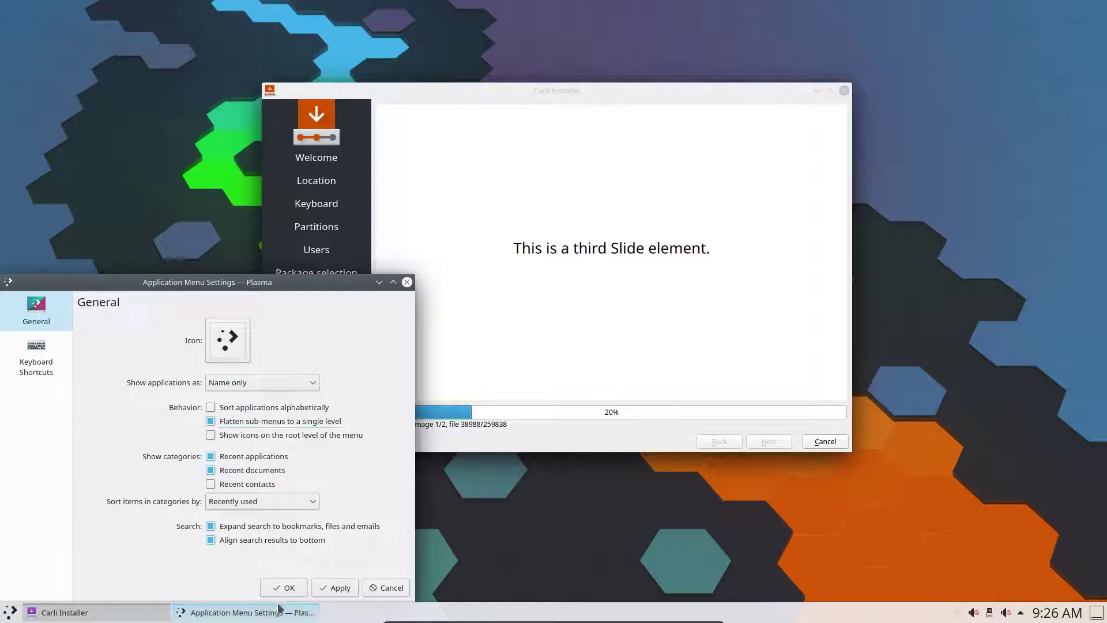
left_click(314, 592)
left_click(283, 587)
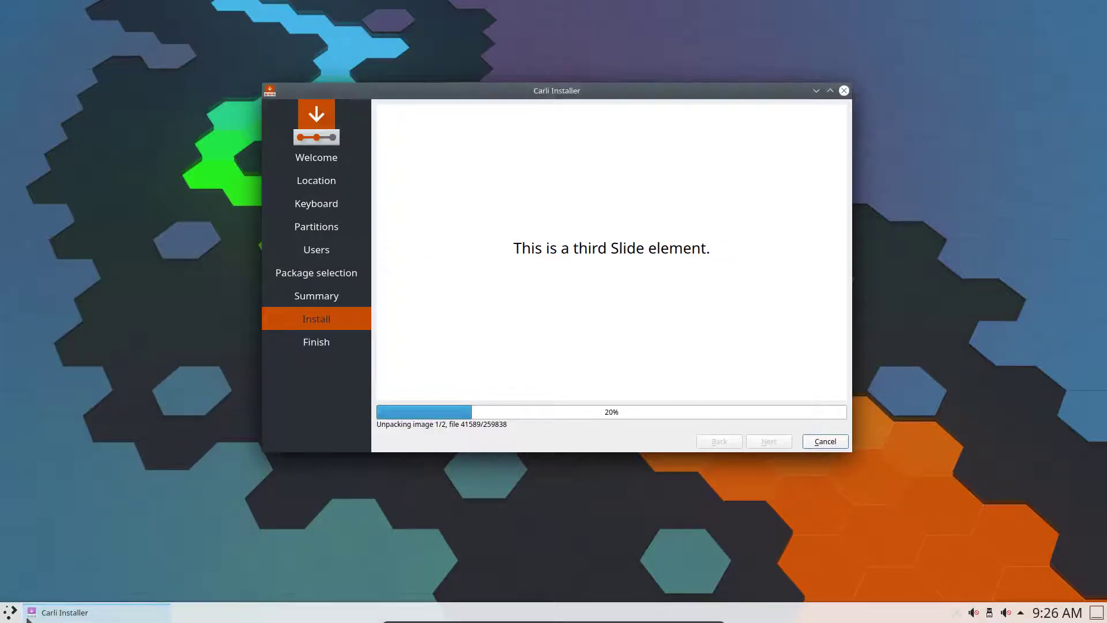
left_click(32, 612)
left_click(10, 613)
left_click(32, 612)
left_click(10, 613)
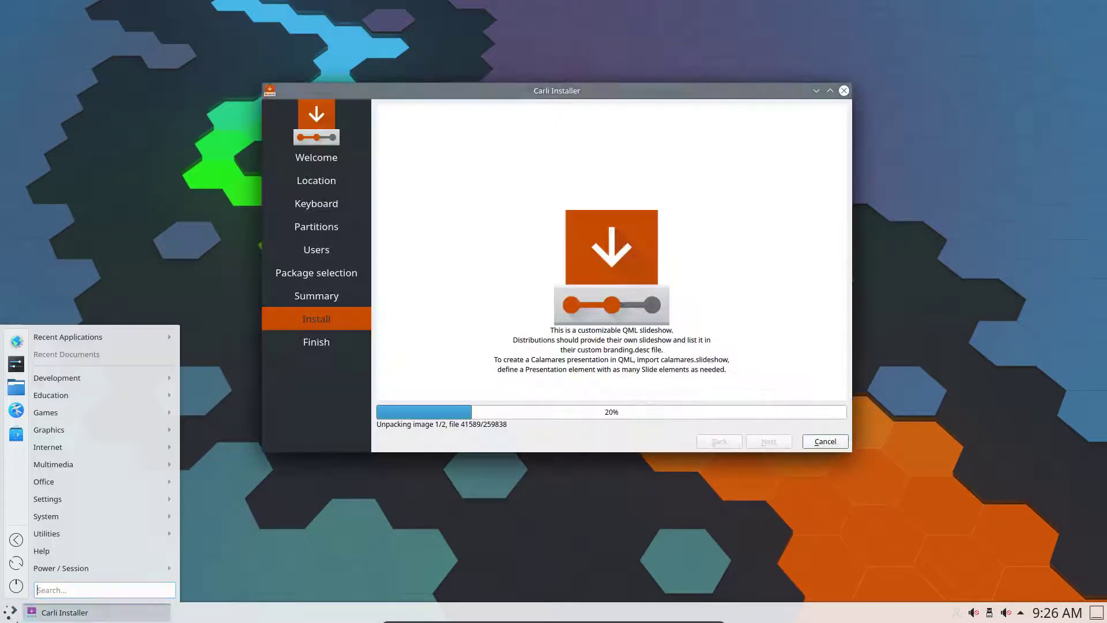
mouse_move(123, 414)
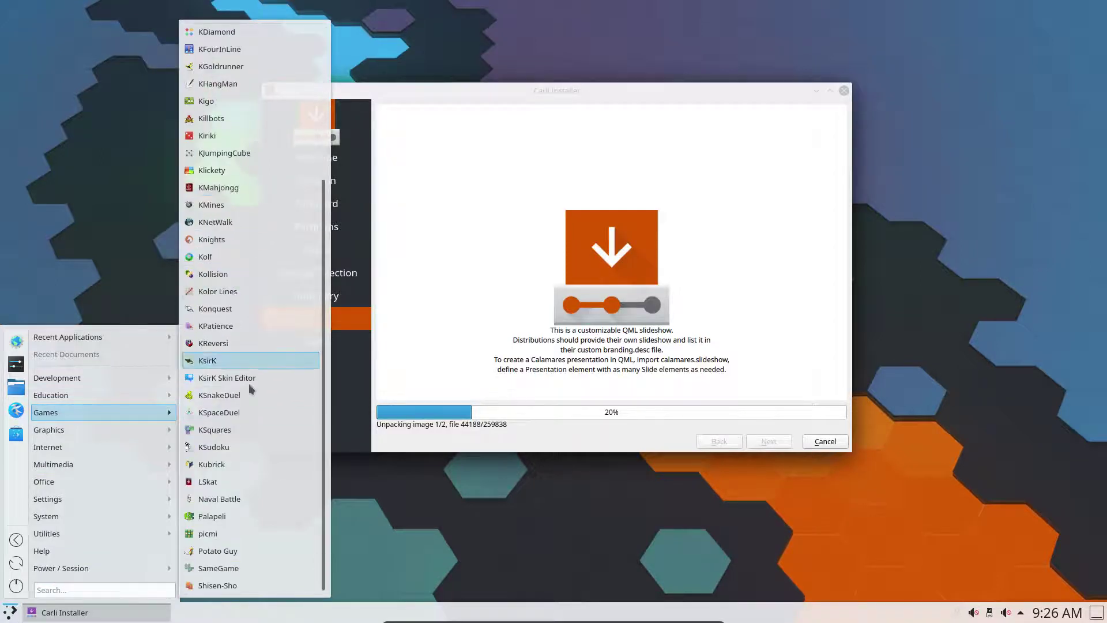
scroll(219, 404, "down", 4)
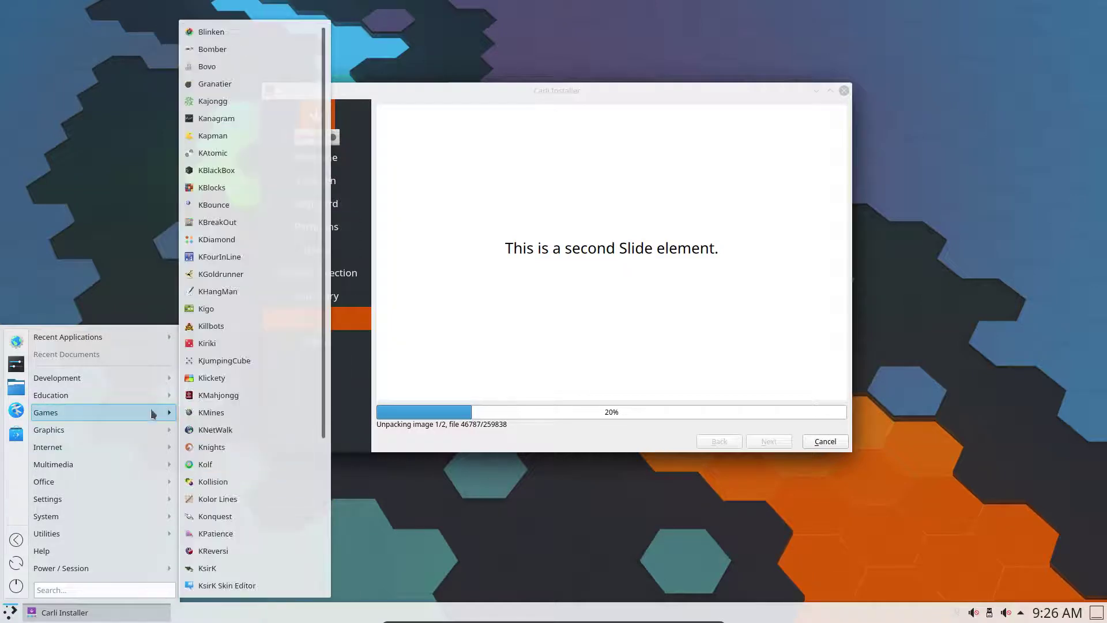
mouse_move(148, 396)
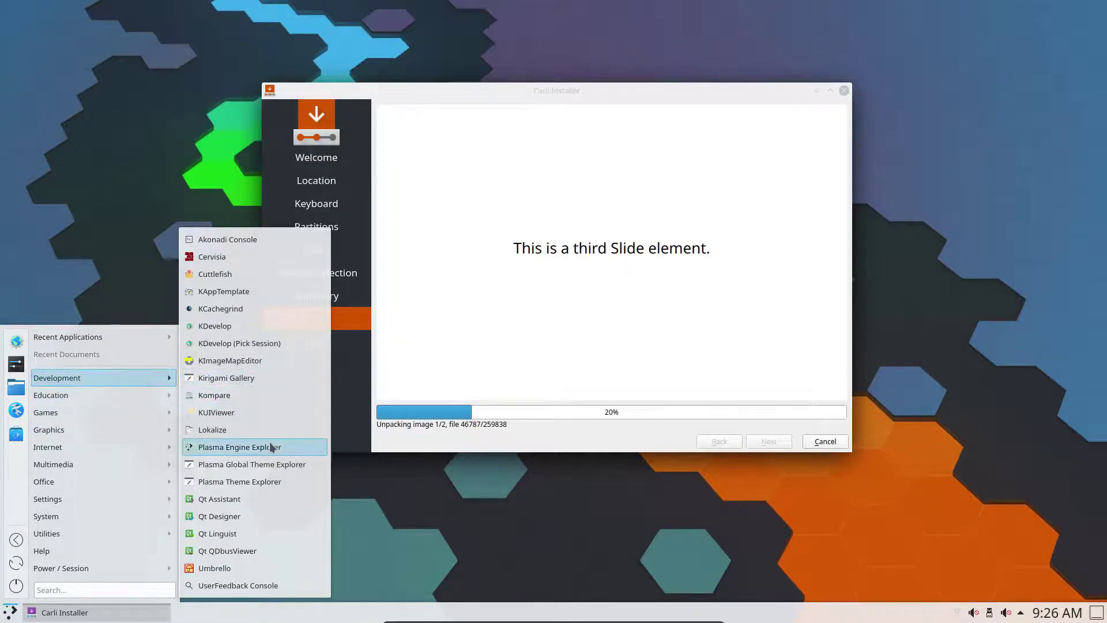
mouse_move(123, 467)
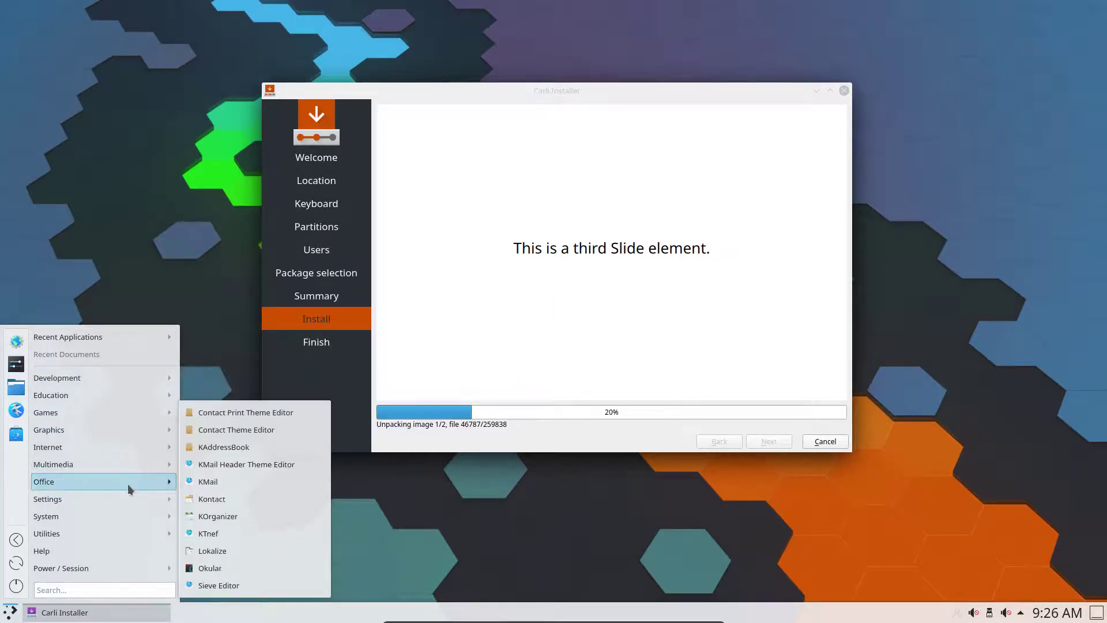
mouse_move(139, 544)
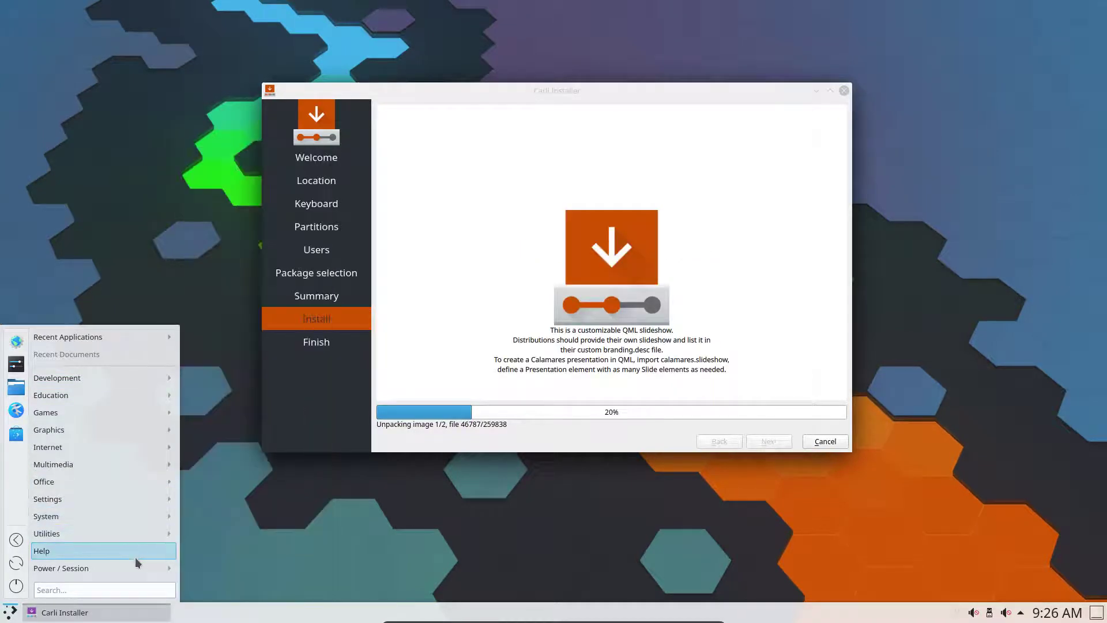
mouse_move(134, 569)
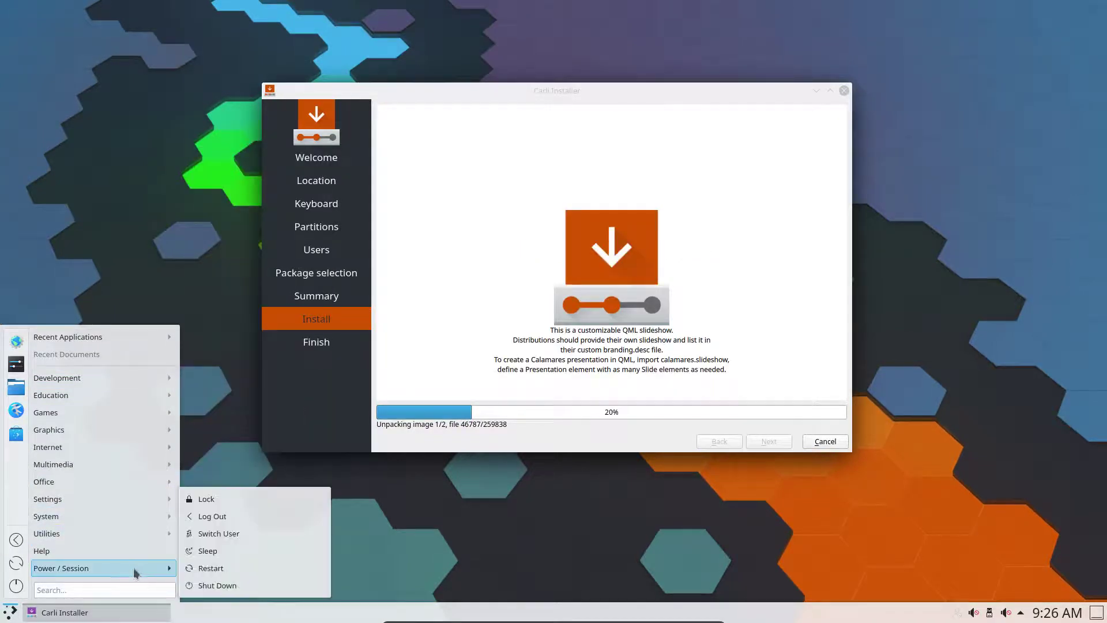
left_click(240, 375)
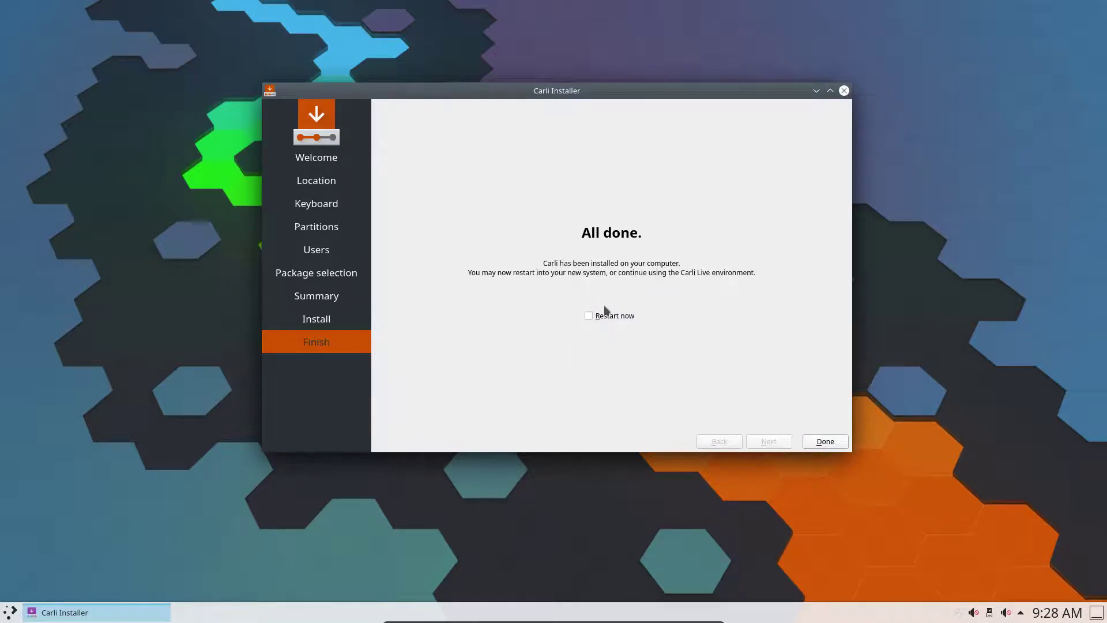
Tick 'Restart now' on the Carli installer's Finish page
left_click(609, 315)
Finish the installer, pick 'Boot existing OS', then boot the Arch Linux GRUB entry
left_click(825, 441)
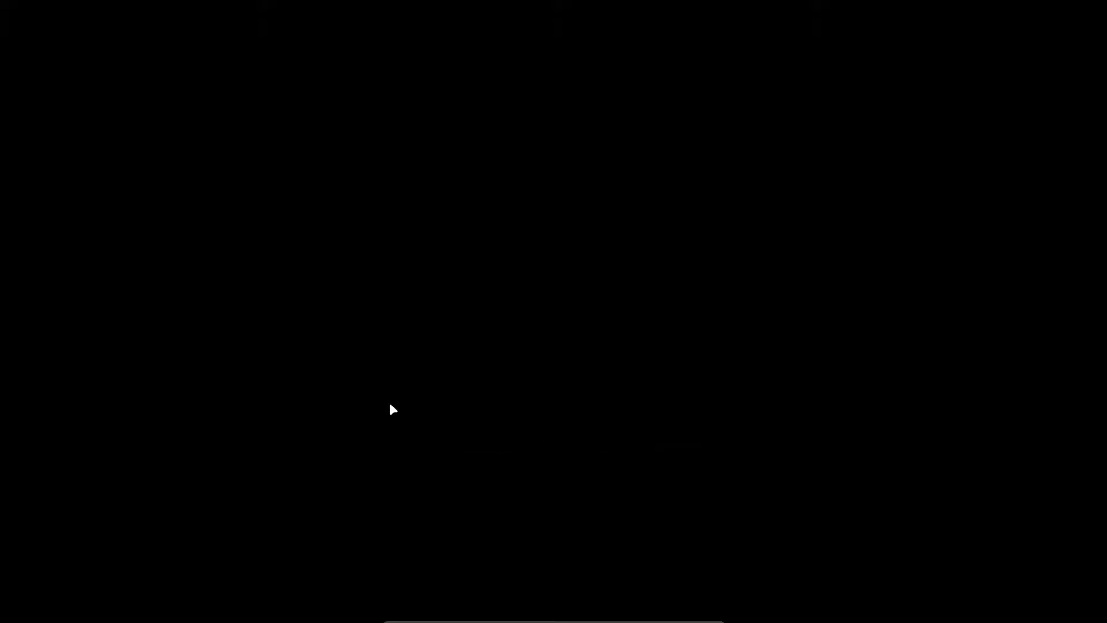
key("Down")
key("Down")
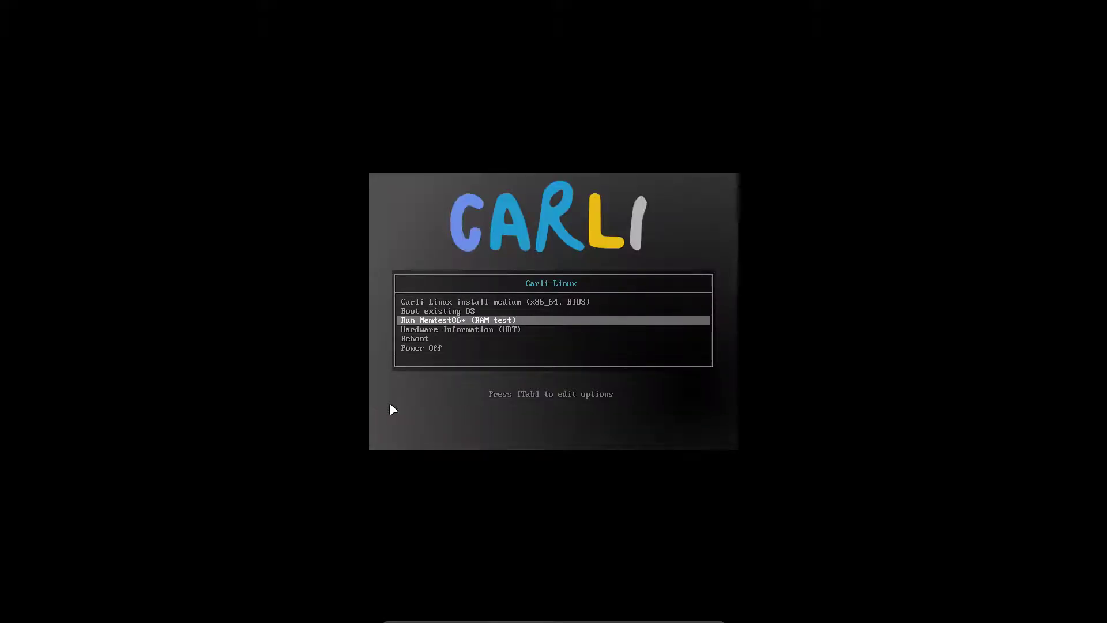
key("Up")
key("Return")
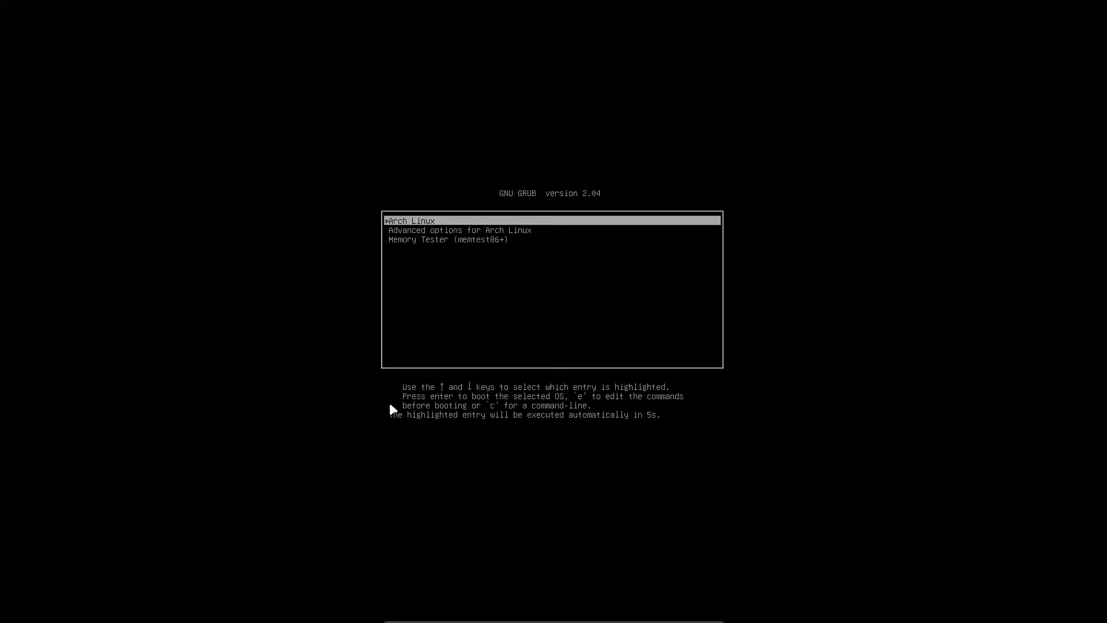
key("Down")
key("Down")
key("Up")
key("Up")
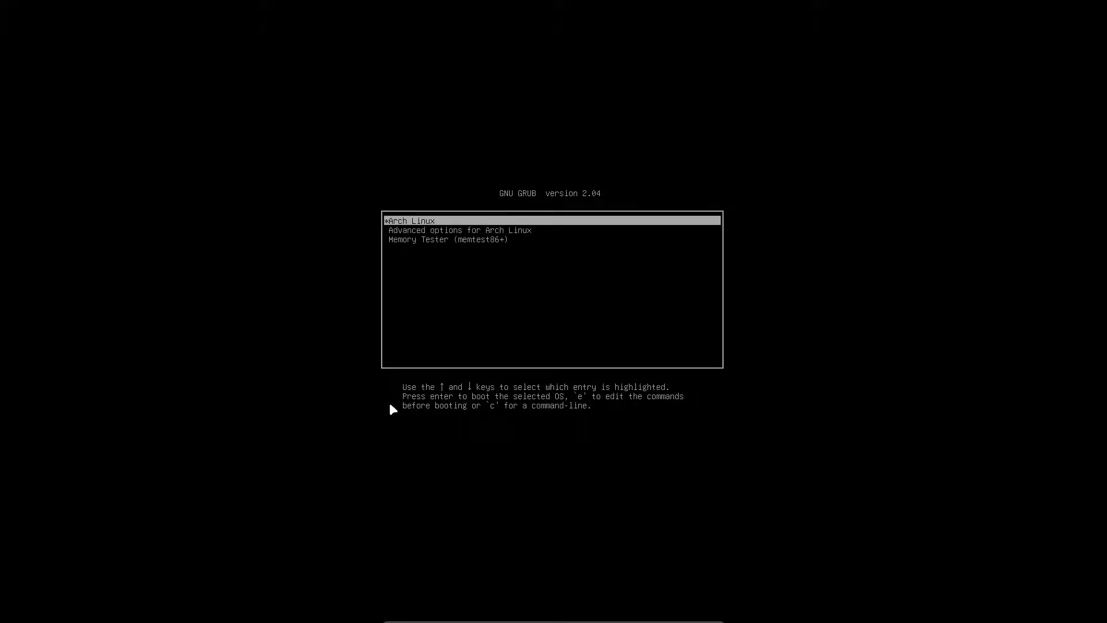
key("Return")
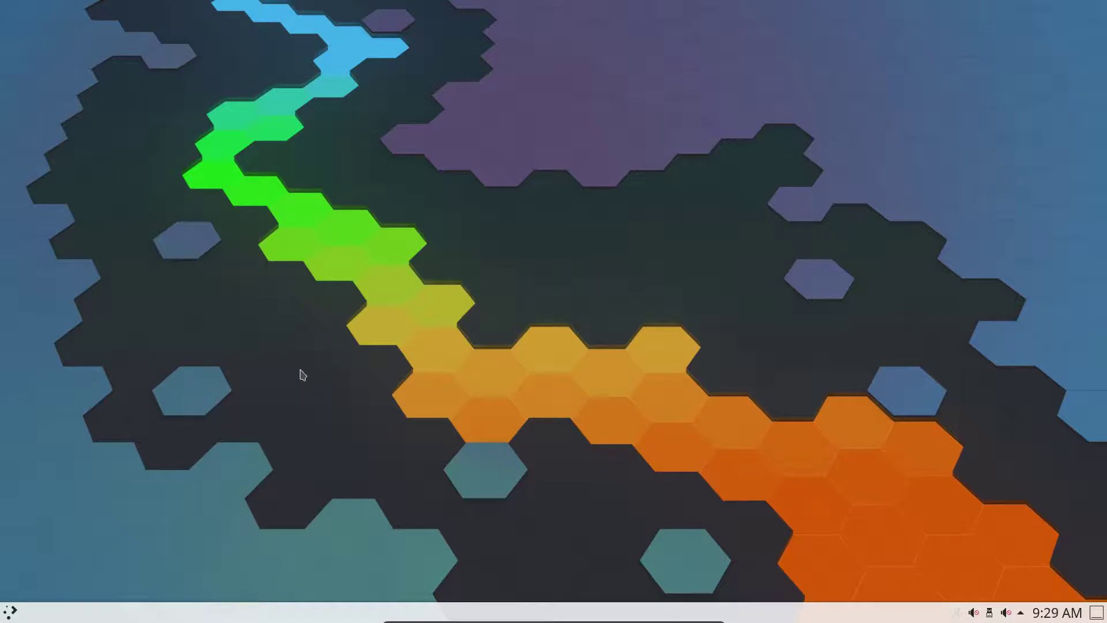
Launch Yakuake by searching 'yak' in the launcher and accept its default toggle shortcut
left_click(9, 615)
left_click(9, 615)
left_click(9, 615)
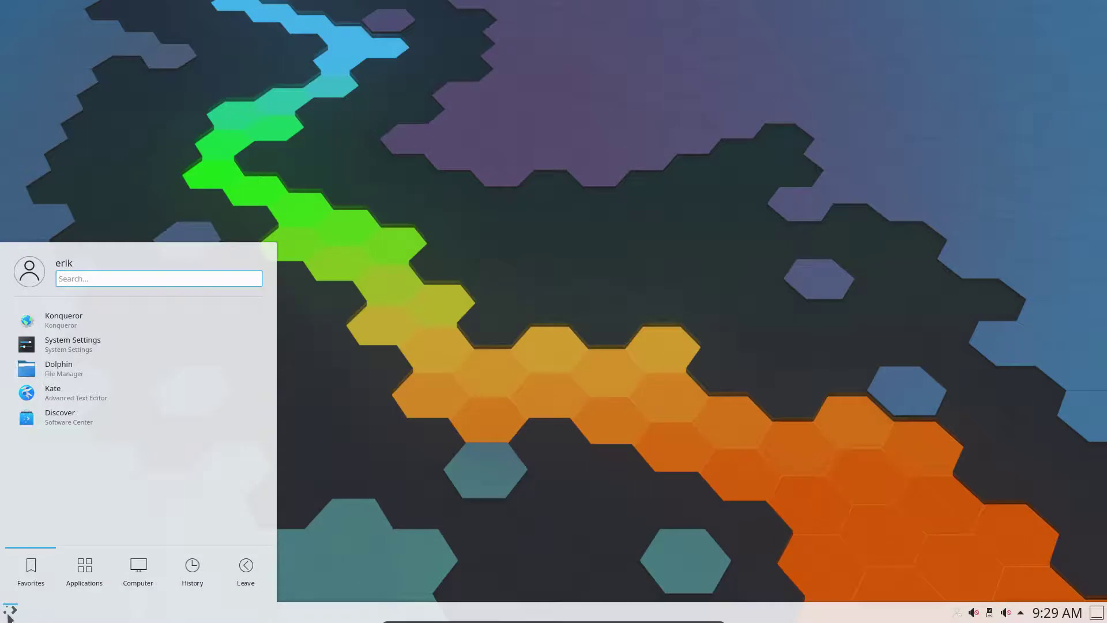
type("yak")
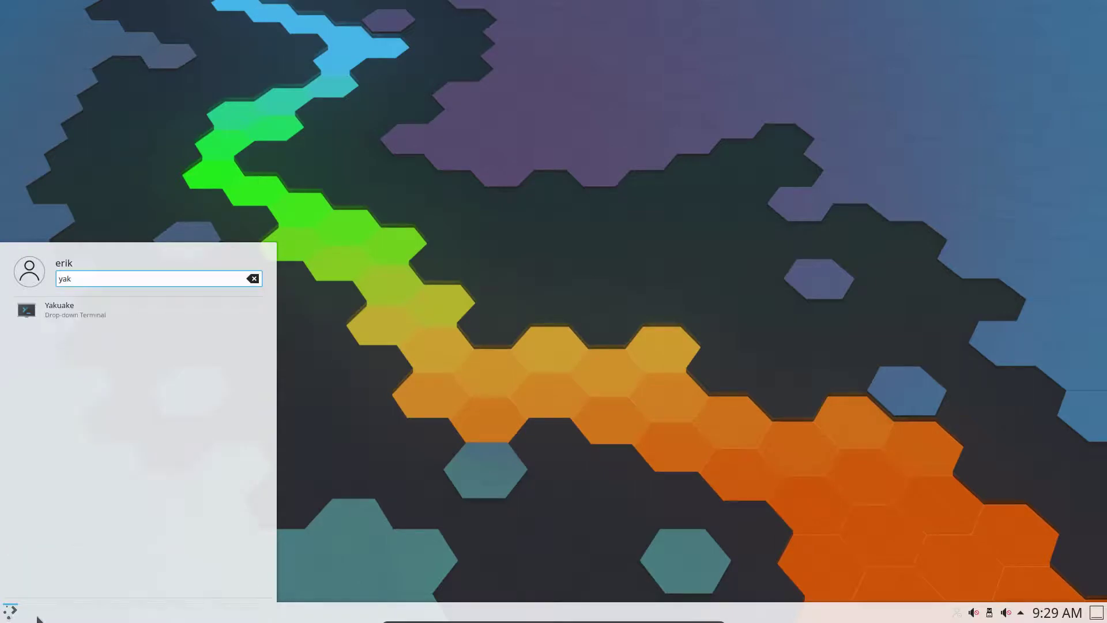
left_click(130, 318)
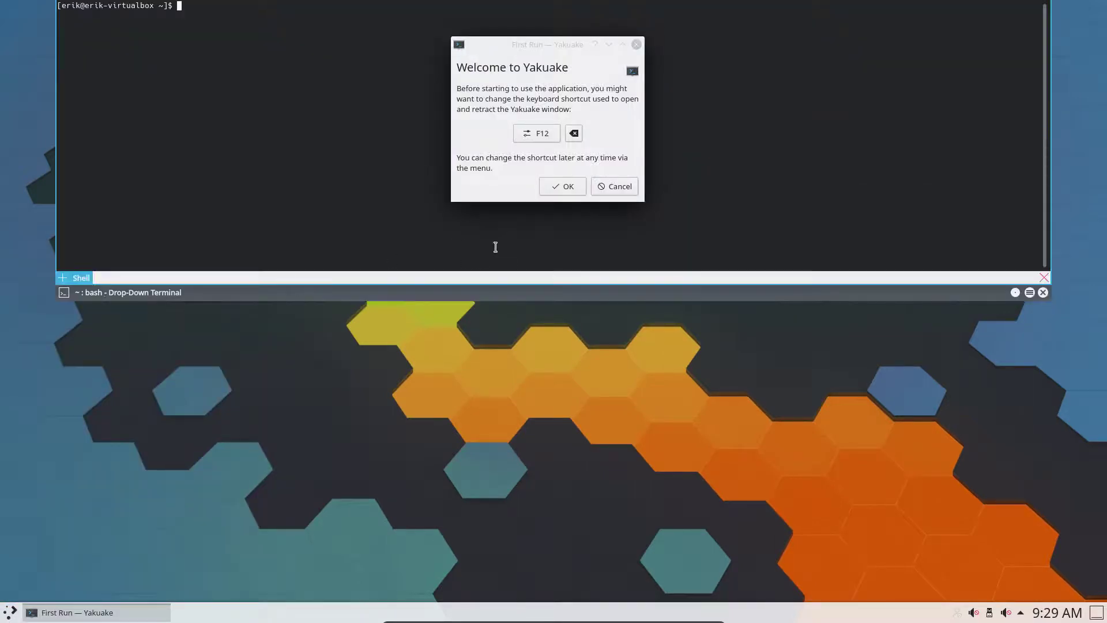
left_click(552, 186)
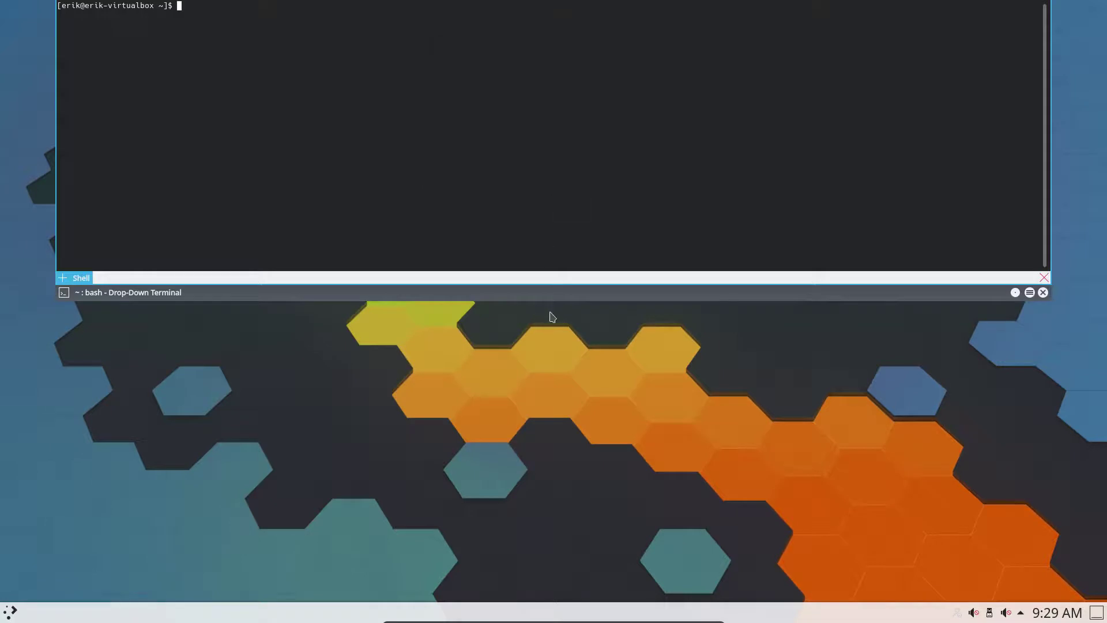
Run neofetch in Yakuake to display the system summary
key("F12")
key("F12")
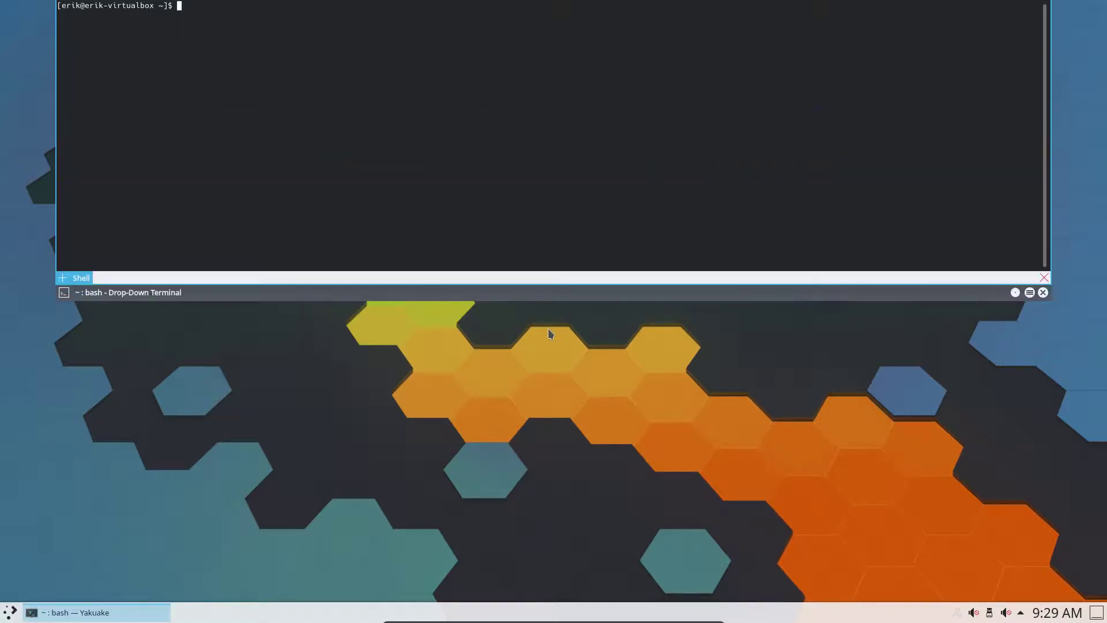
type("neofethc")
key("BackSpace")
key("BackSpace")
type("ch")
key("Return")
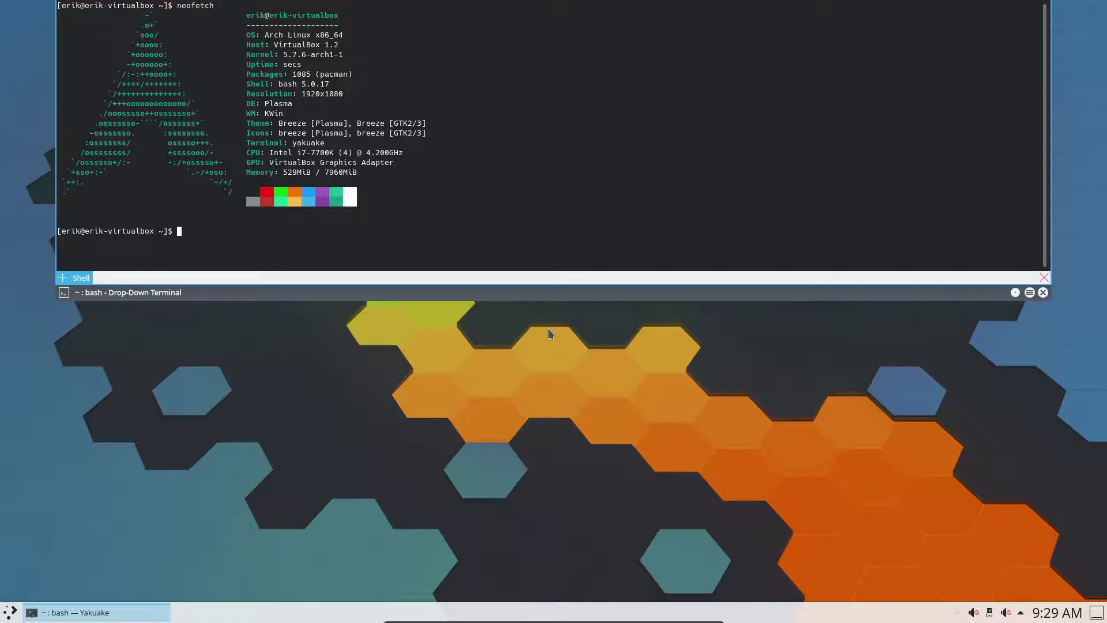
Highlight the 529MiB memory usage value, then hide Yakuake with F12
double_click(286, 181)
double_click(288, 173)
key("F12")
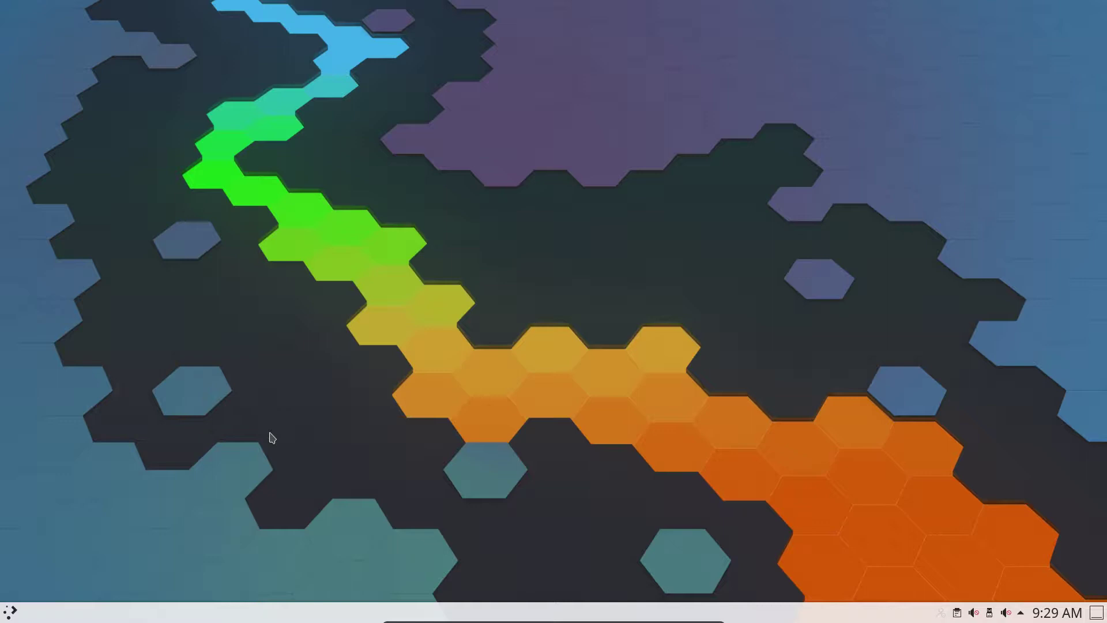
Open Konsole and run sudo pacman -Syuu, entering the sudo password
key("ctrl+alt+t")
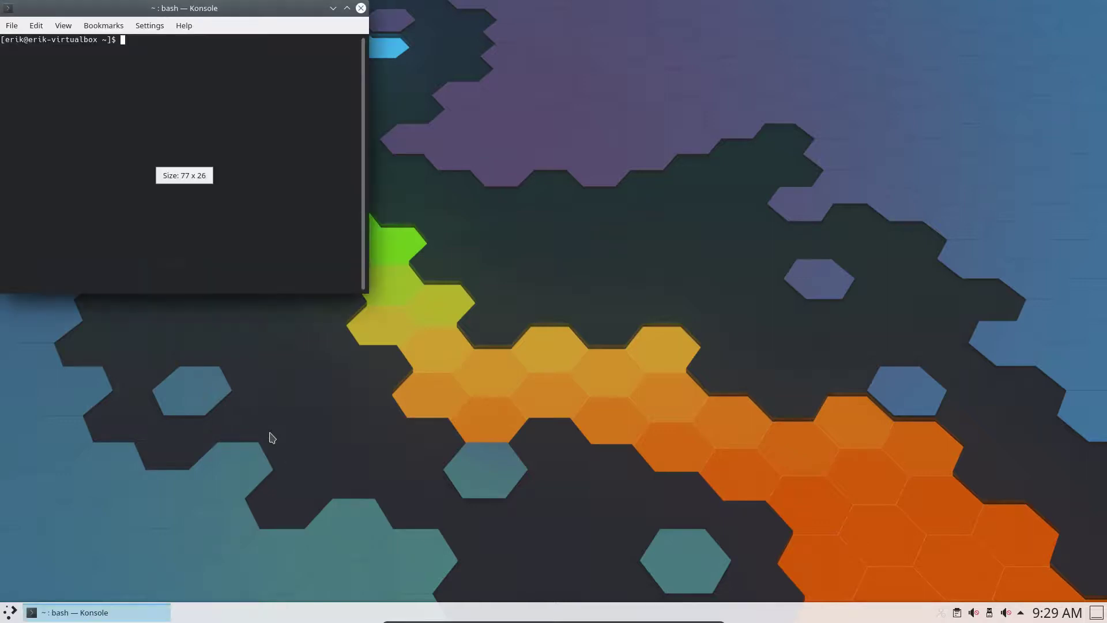
type("sudo pacman ")
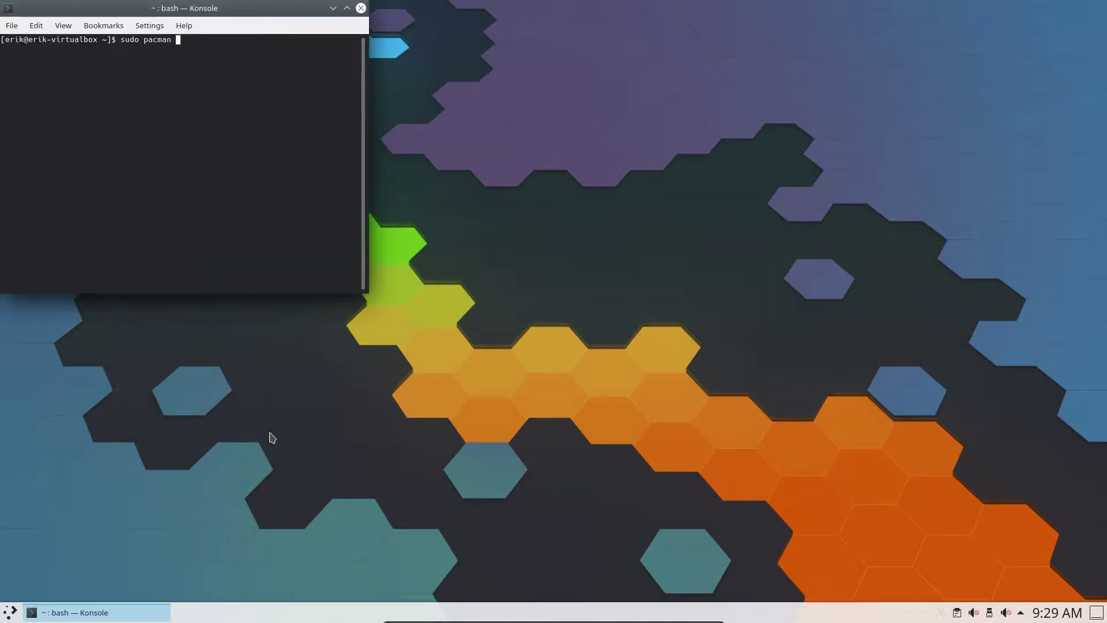
type("-Syuu")
key("Return")
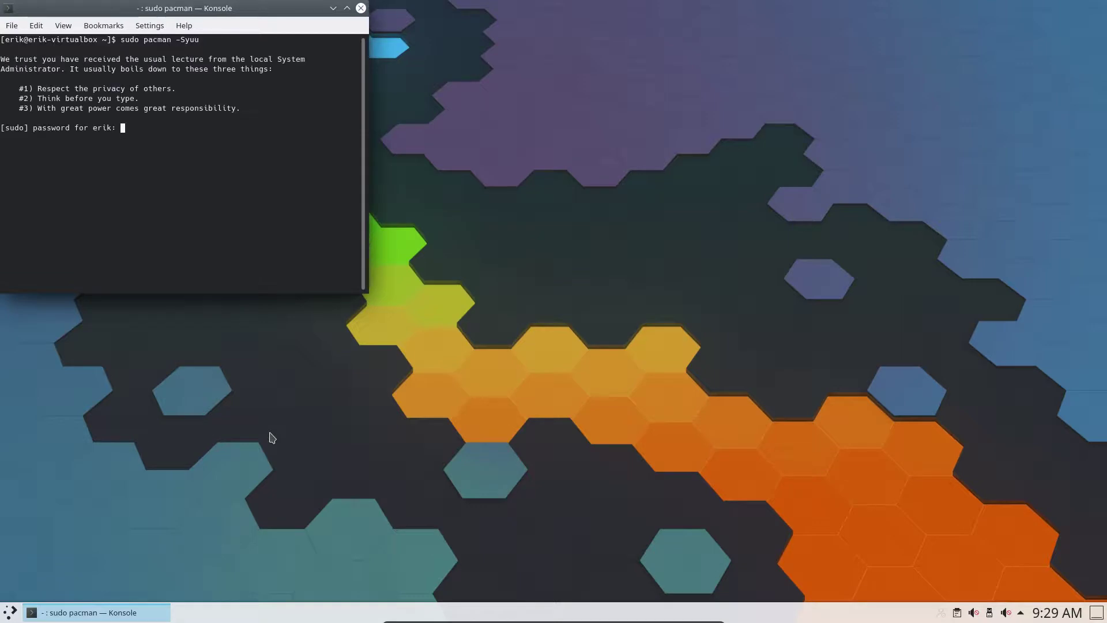
key("Return")
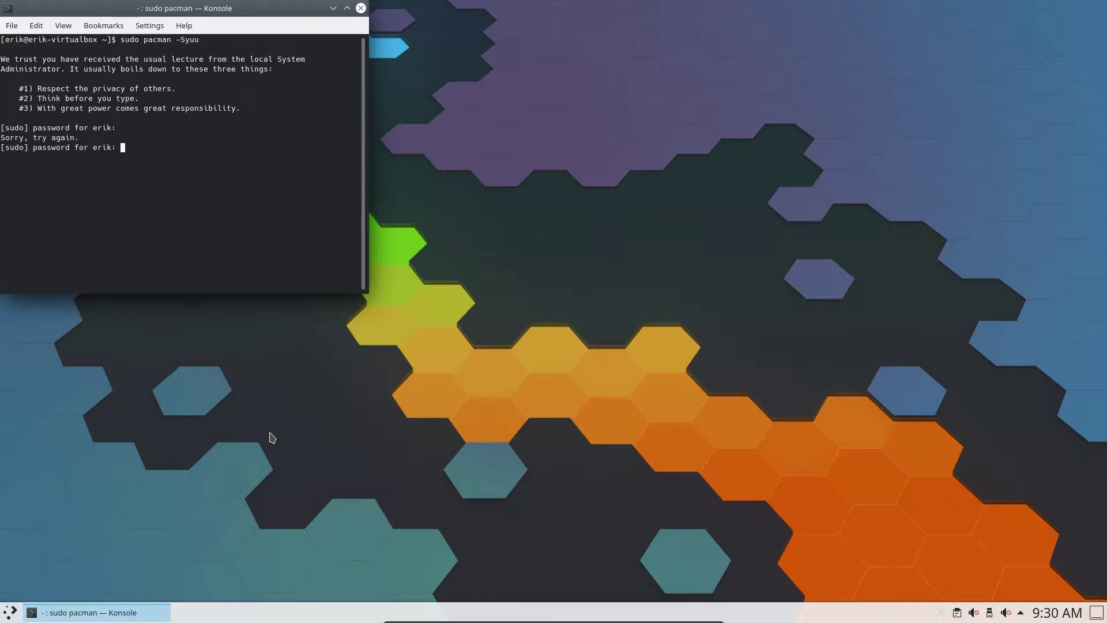
key("Return")
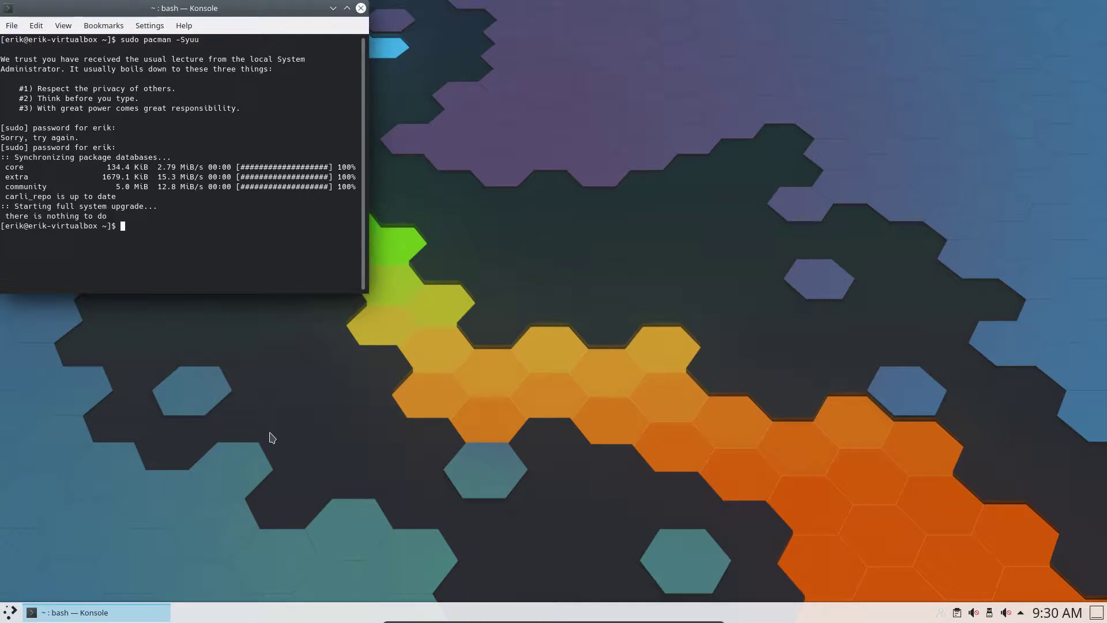
Run yay -Syu, see nothing to upgrade, and close Konsole
type("ya")
key("Tab")
key("Tab")
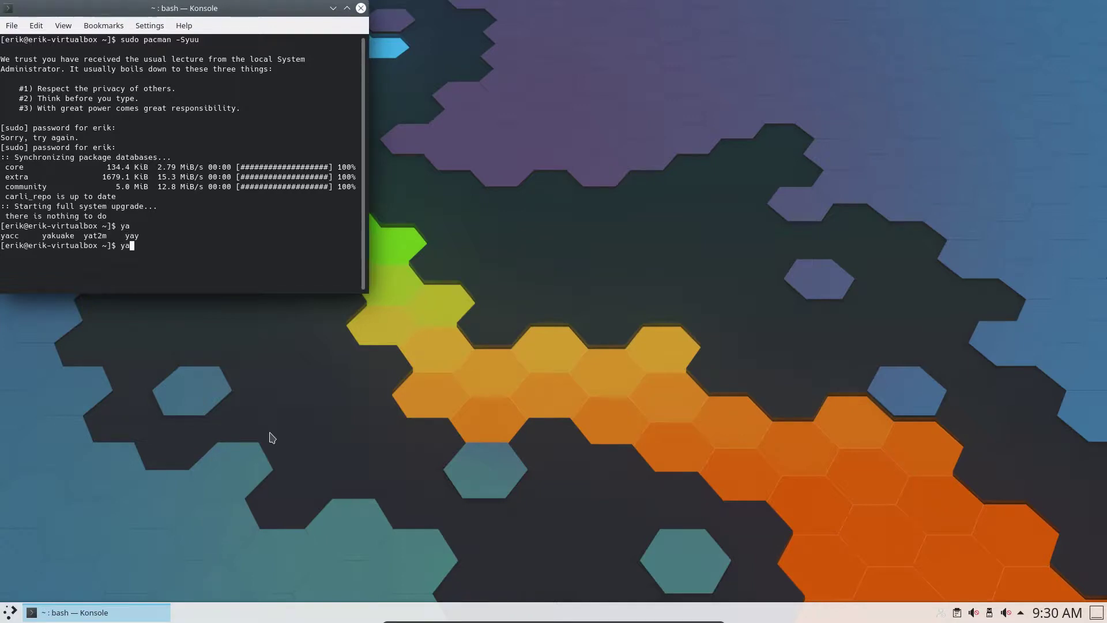
type("y -Syu")
key("Return")
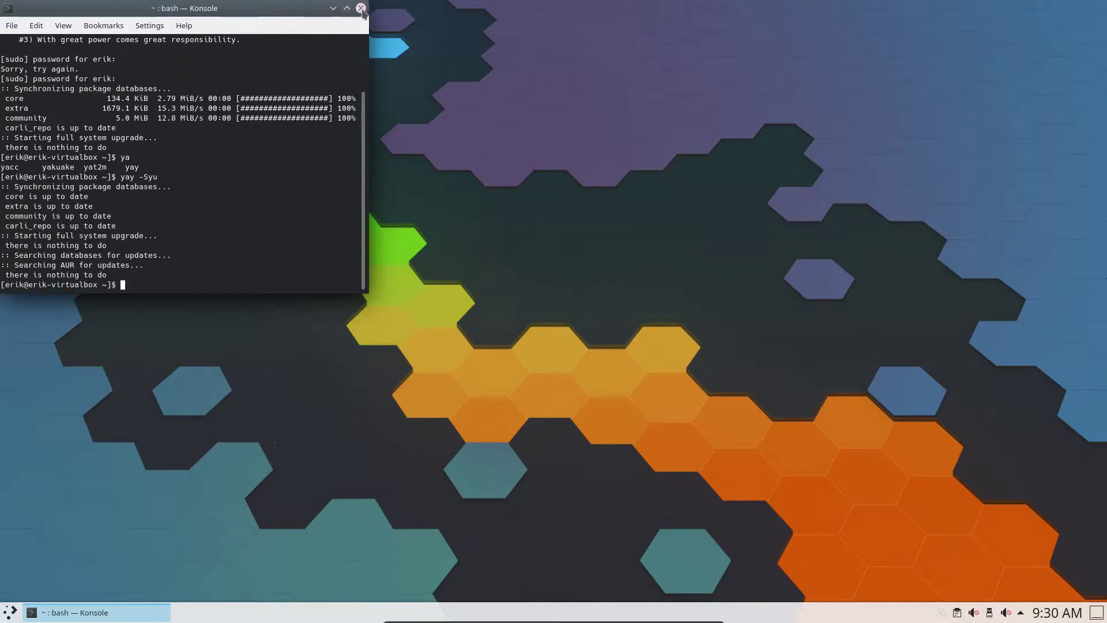
left_click(361, 8)
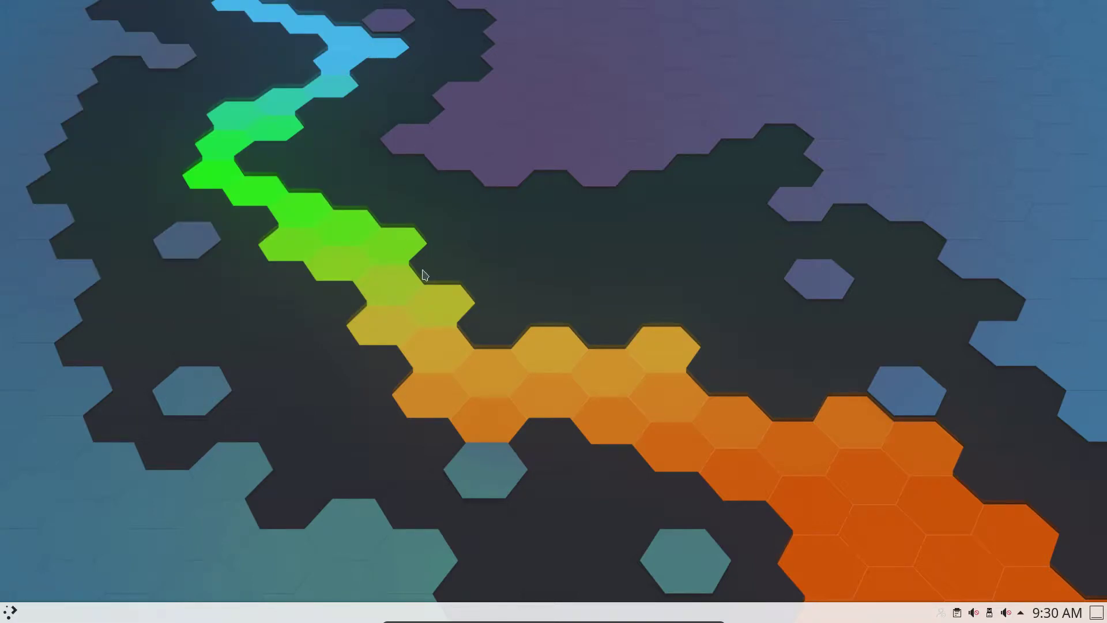
Browse the Kickoff launcher's Applications, Computer, History and Leave sections, then dismiss it
left_click(11, 610)
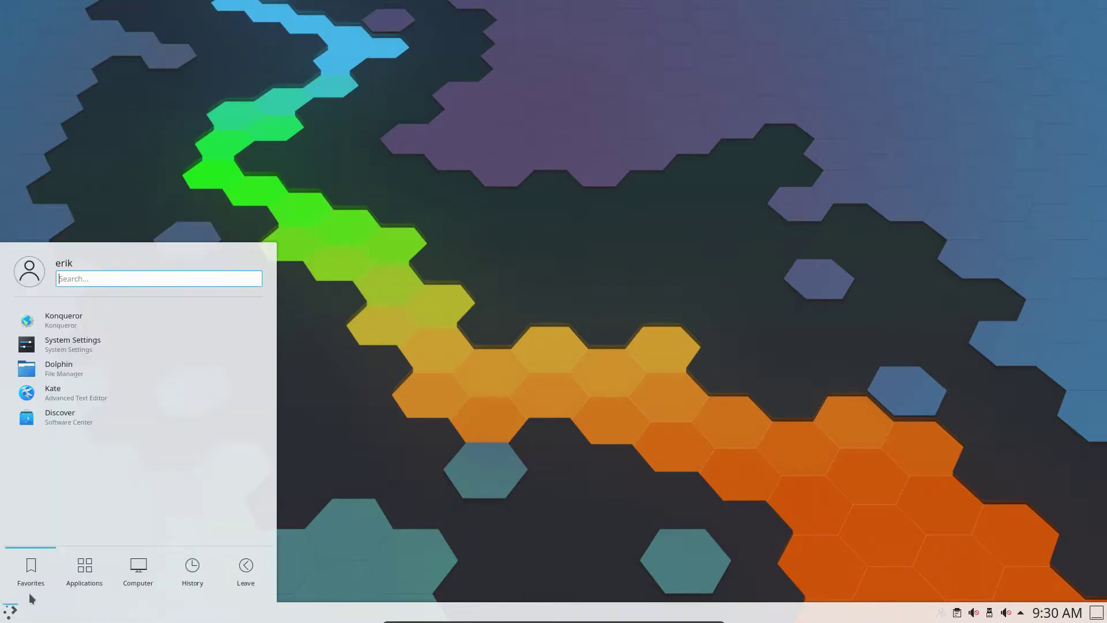
left_click(81, 578)
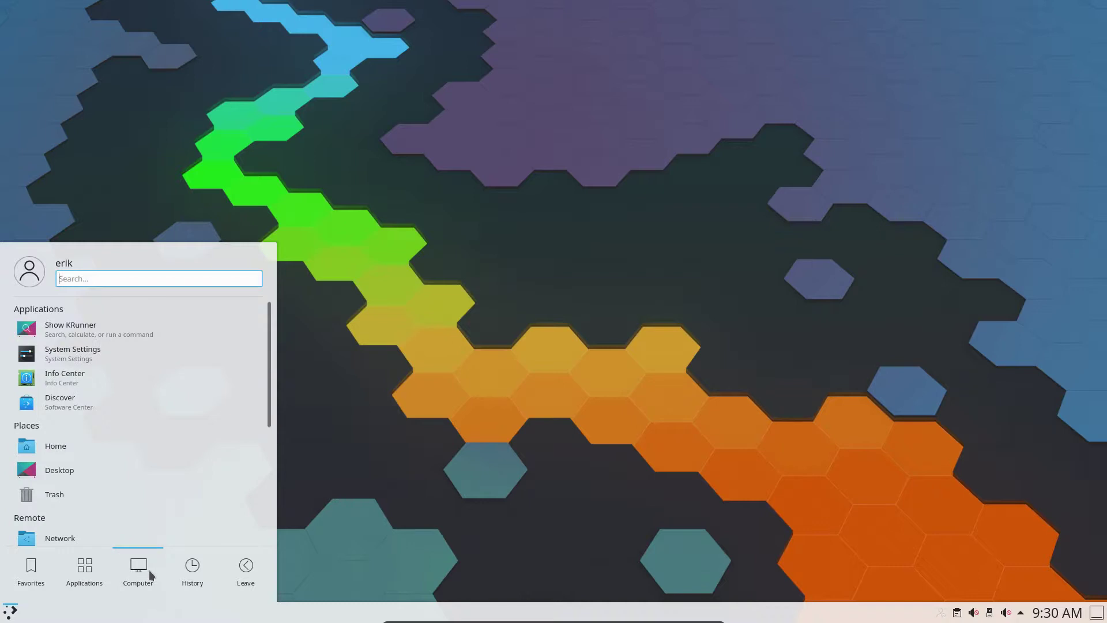
mouse_move(194, 573)
mouse_move(244, 573)
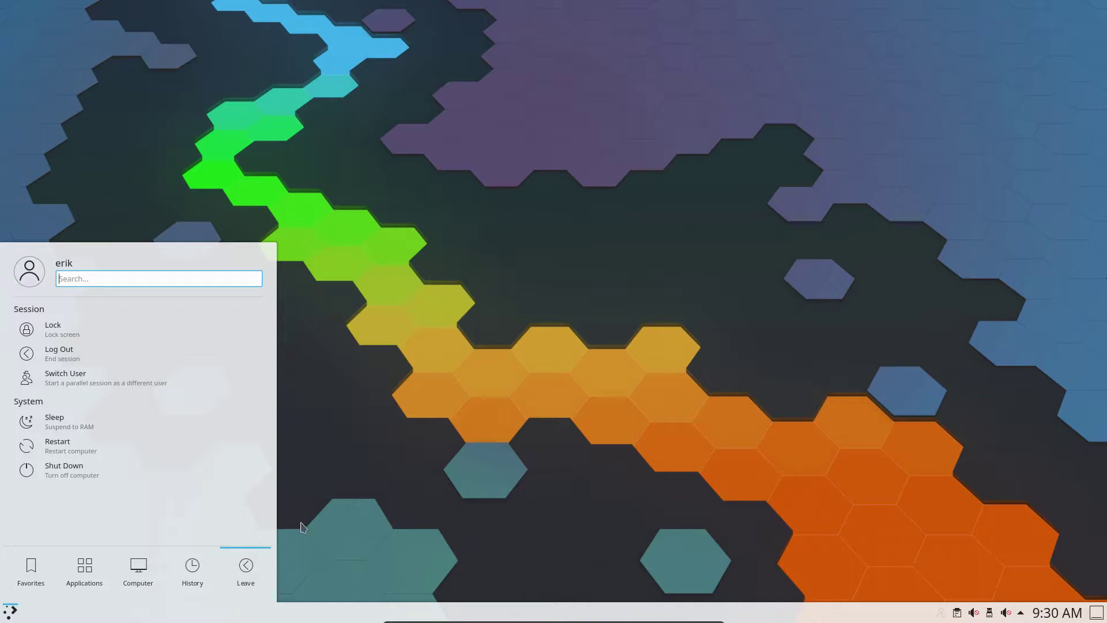
left_click(348, 463)
Rerun sudo pacman -Syuu in a new Konsole, highlight the carli_repo up-to-date line, close it
key("ctrl+alt+t")
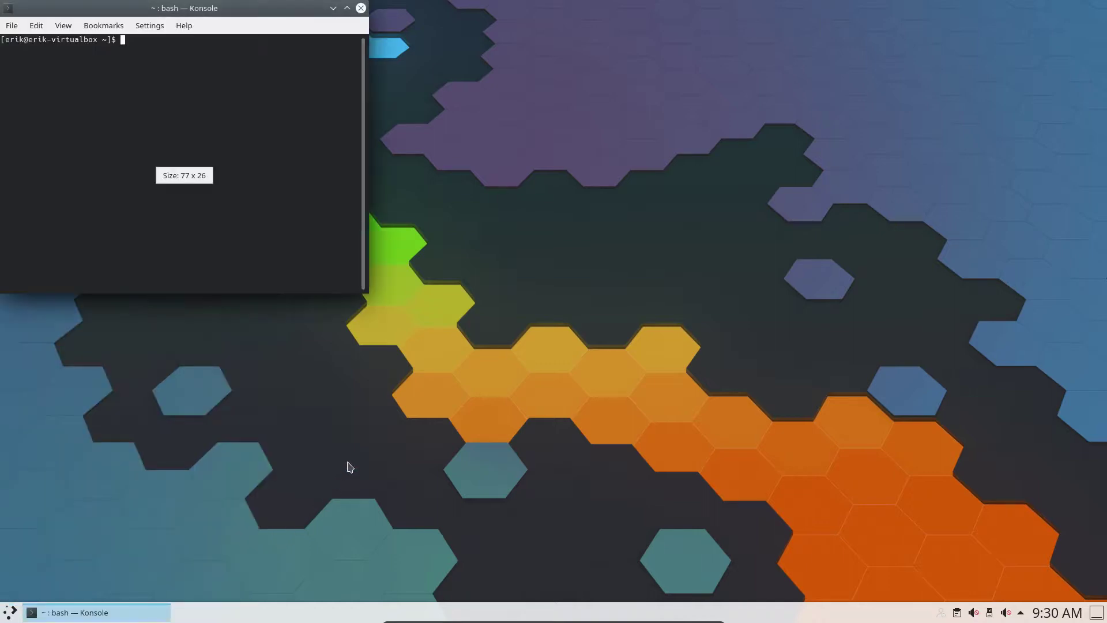
type("sudo pacman -Syuu")
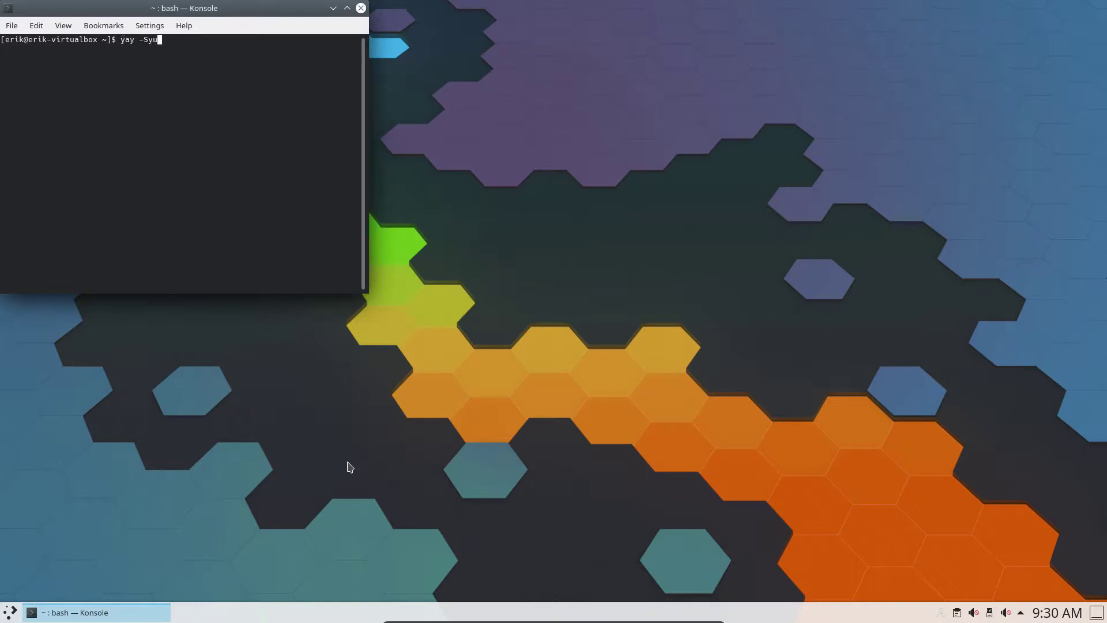
key("Return")
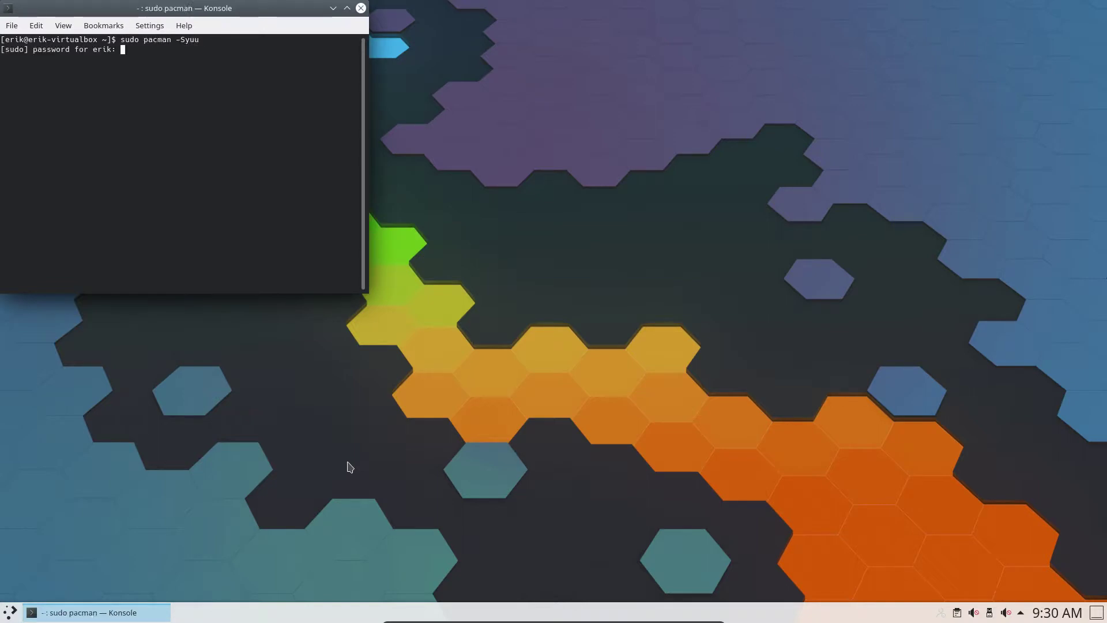
key("Return")
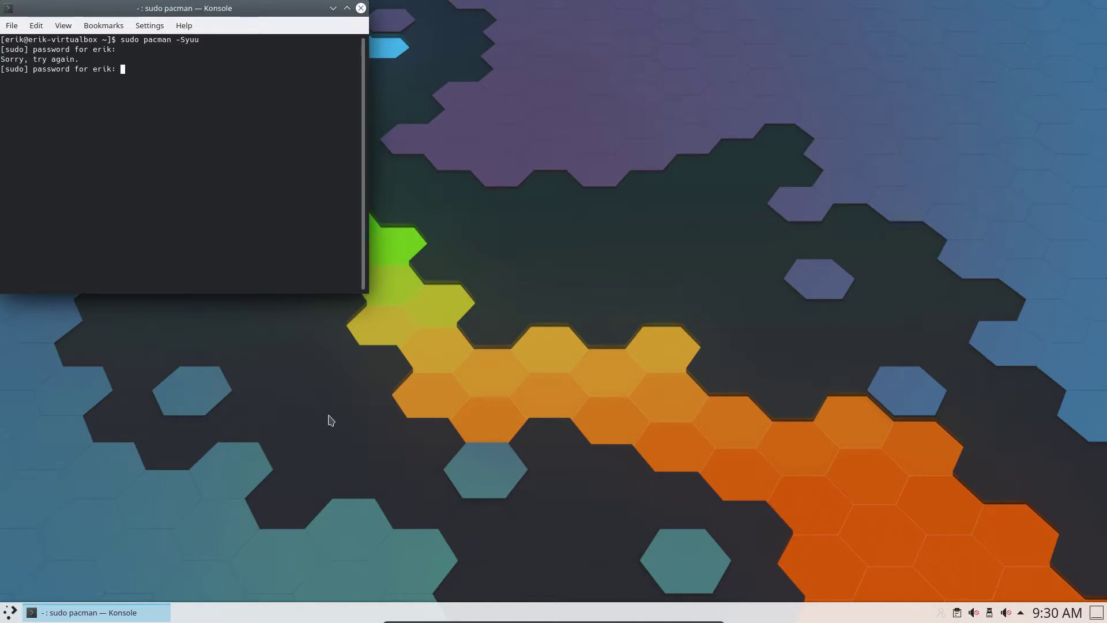
key("Return")
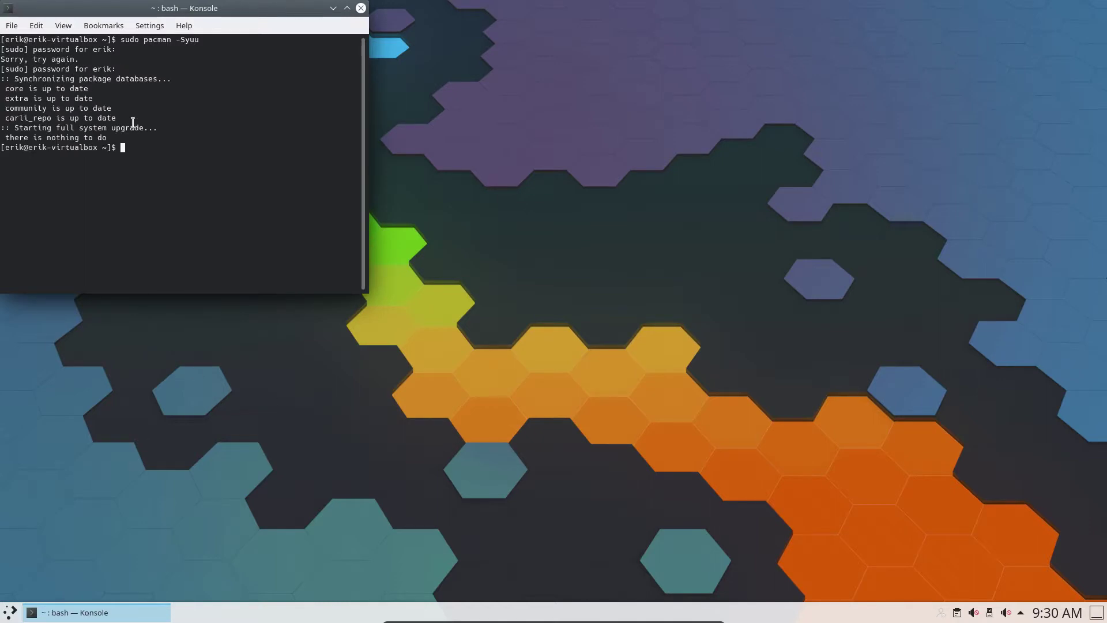
left_click_drag(127, 118, 3, 118)
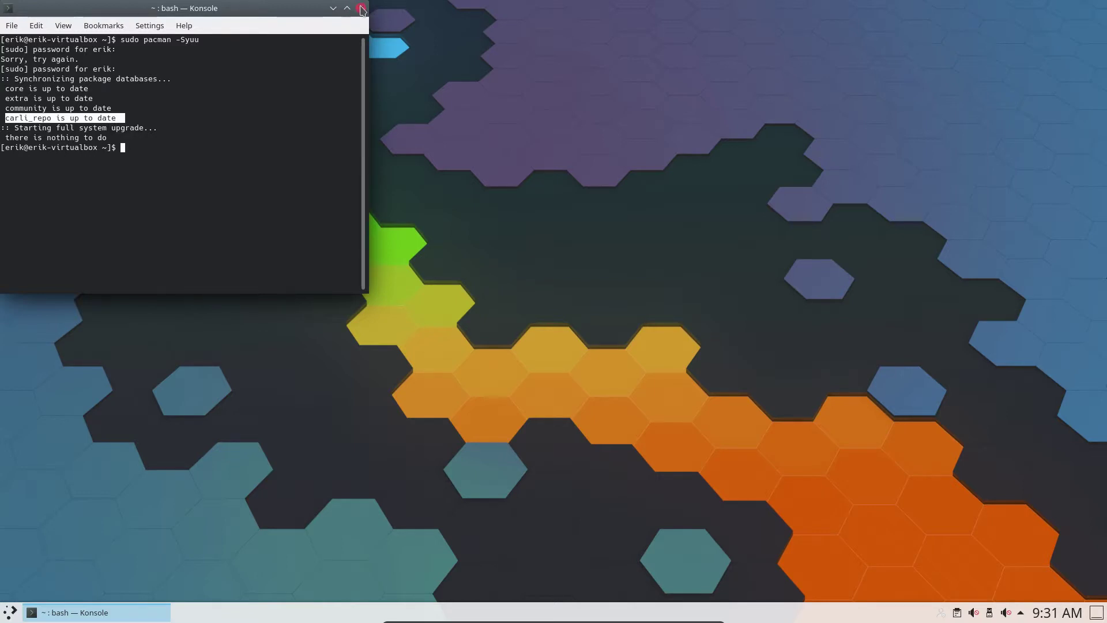
left_click(362, 9)
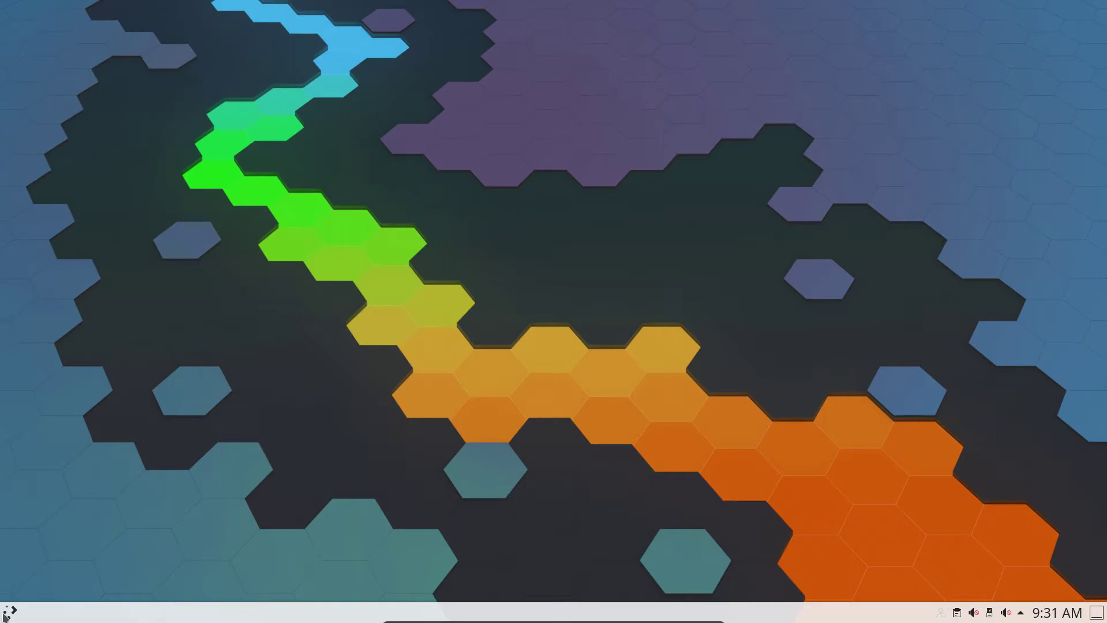
Shut down the Carli guest from Kickoff's Leave section and confirm with OK
left_click(10, 612)
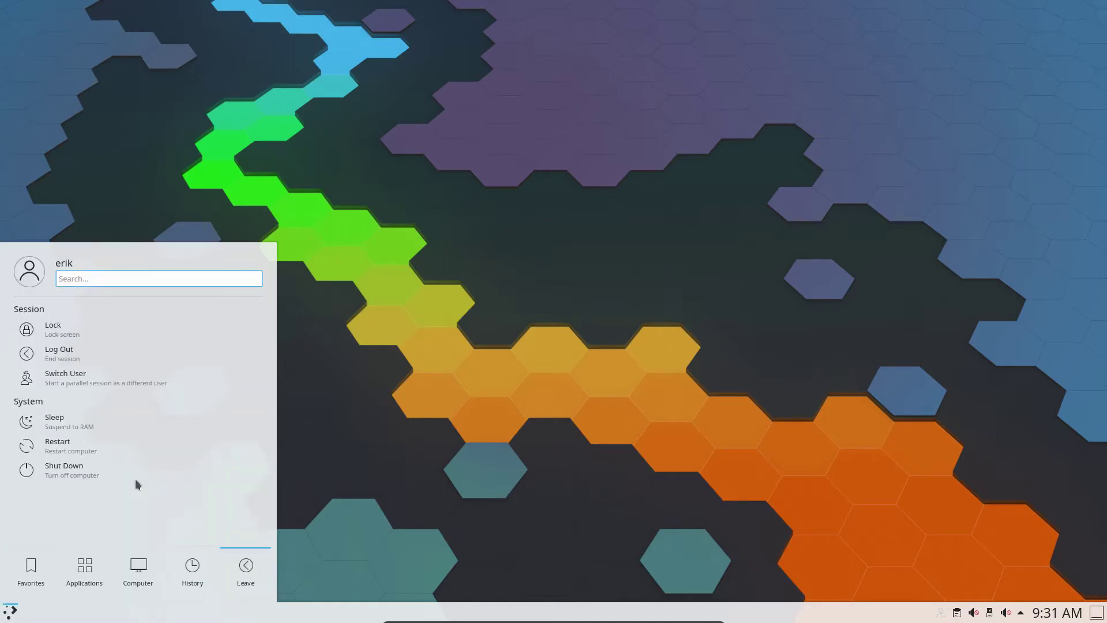
left_click(84, 472)
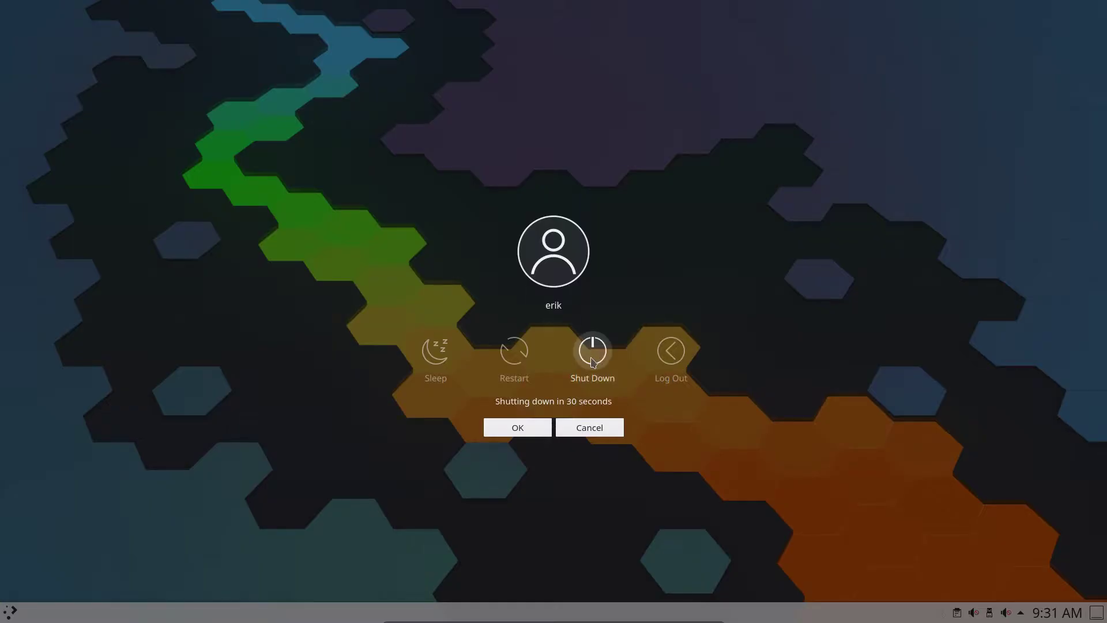
left_click(593, 362)
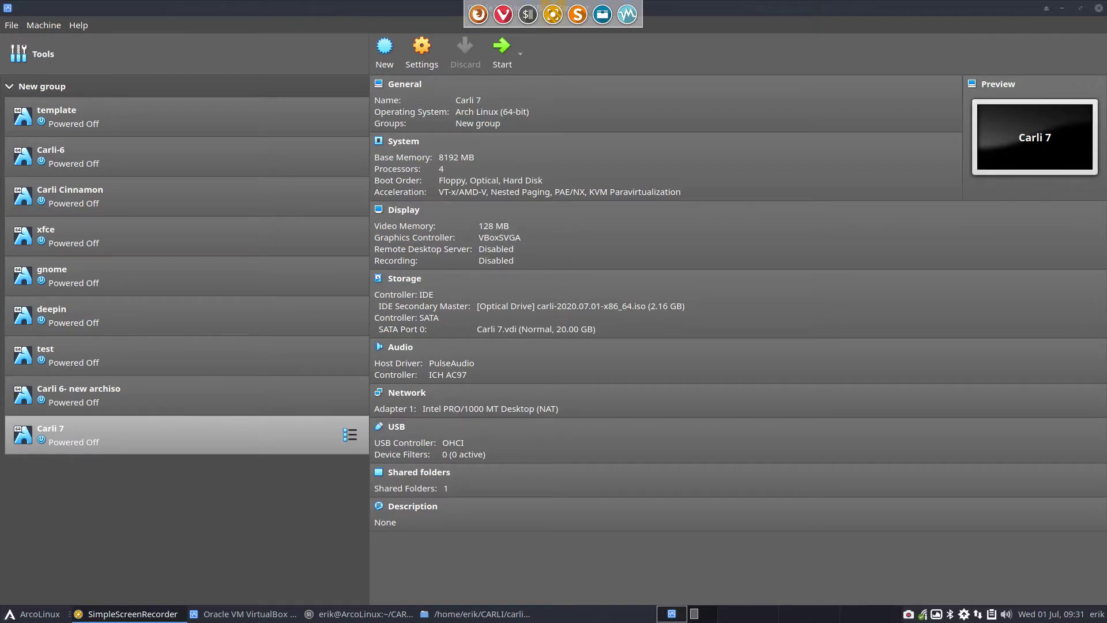
Close VirtualBox, peek into carli-7's airootfs, then open packages.x86_64 in Sublime Text
left_click(1098, 8)
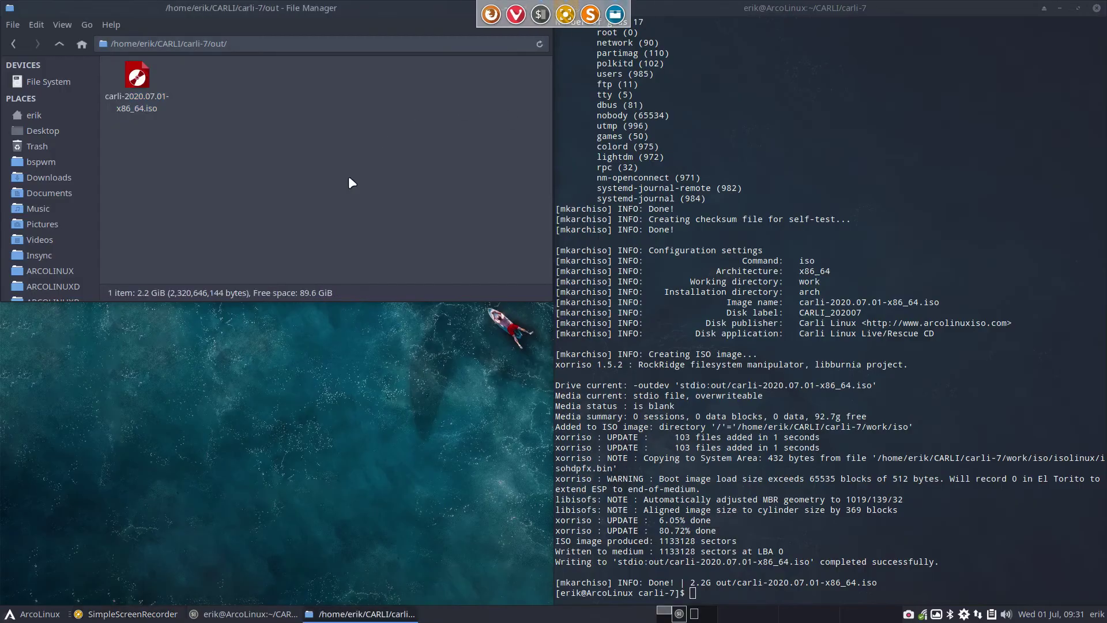
left_click(50, 39)
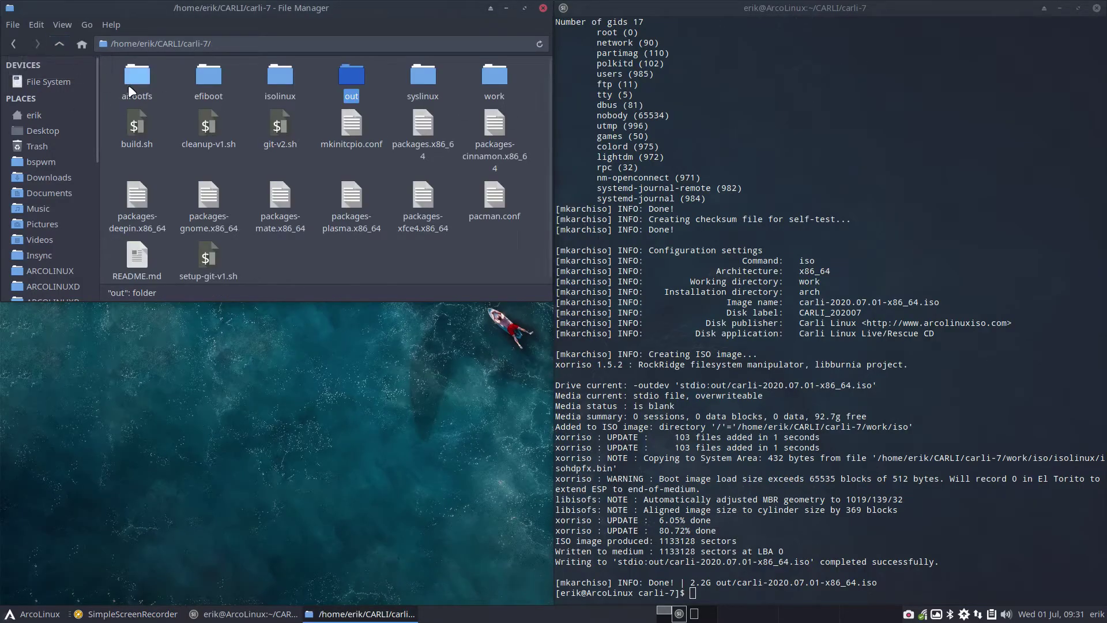
double_click(128, 85)
left_click(53, 40)
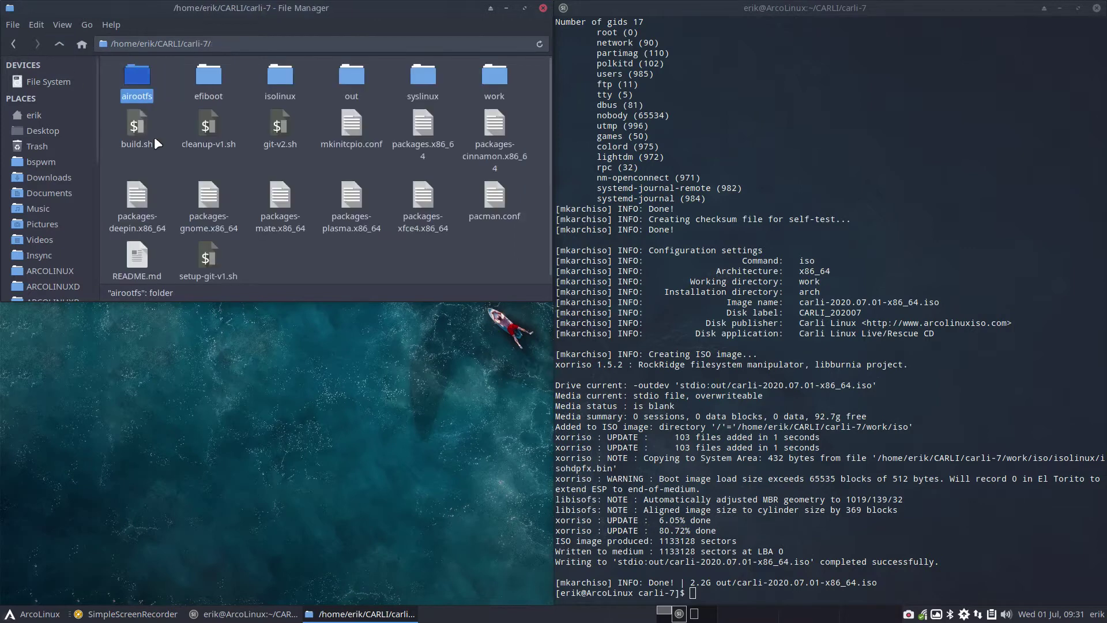
left_click(417, 129)
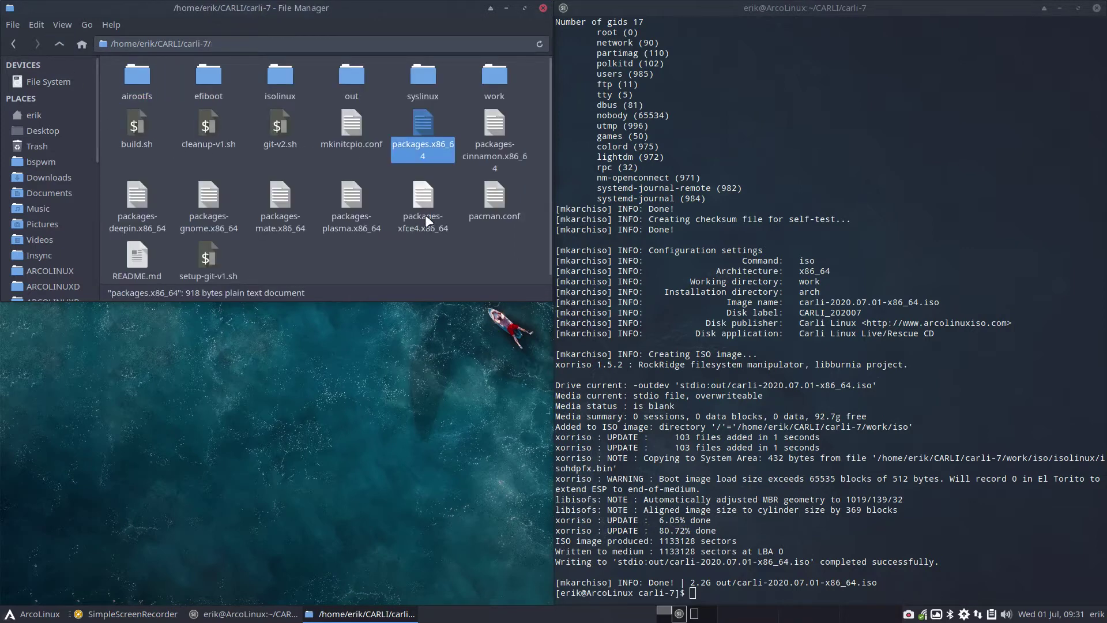
double_click(422, 124)
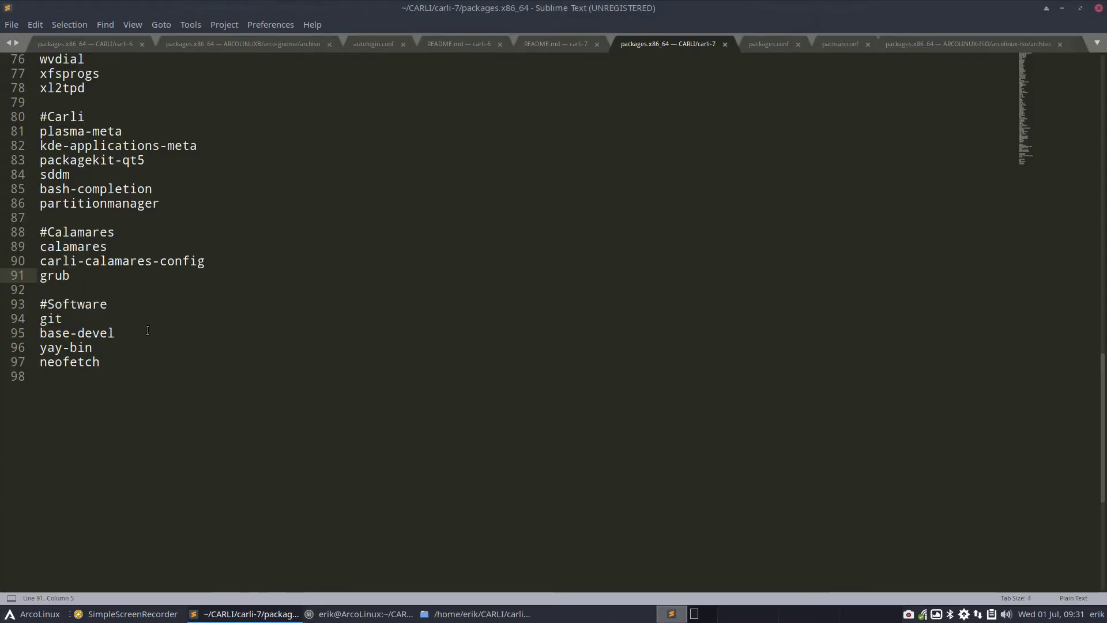
Highlight grub on line 91, then yay-bin and neofetch on lines 96–97, and close Sublime Text
left_click_drag(70, 276, 43, 276)
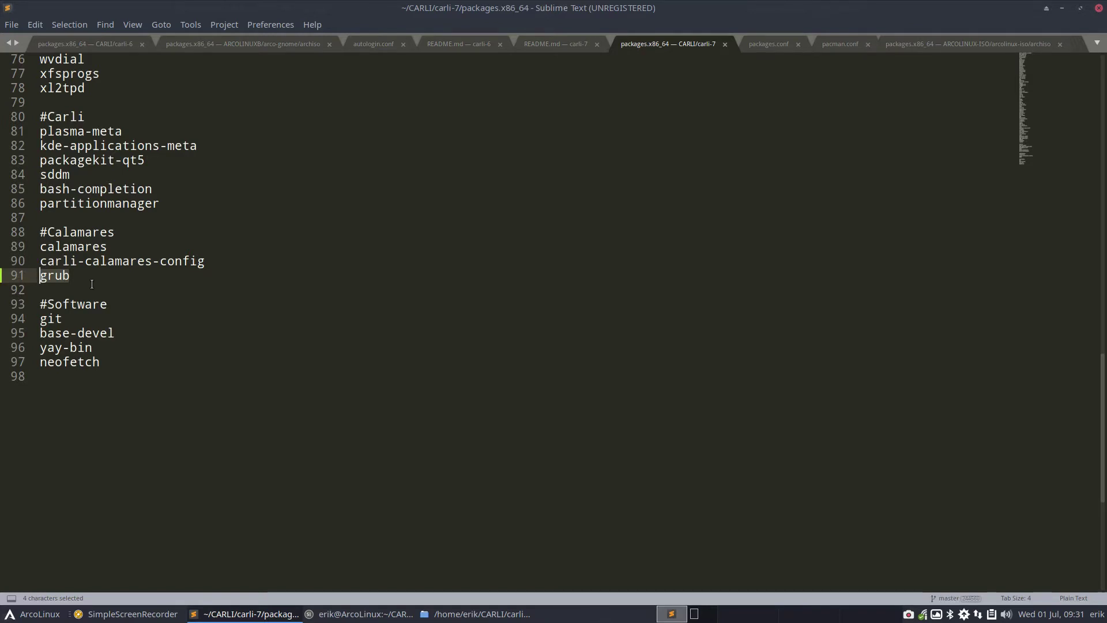
left_click(97, 349)
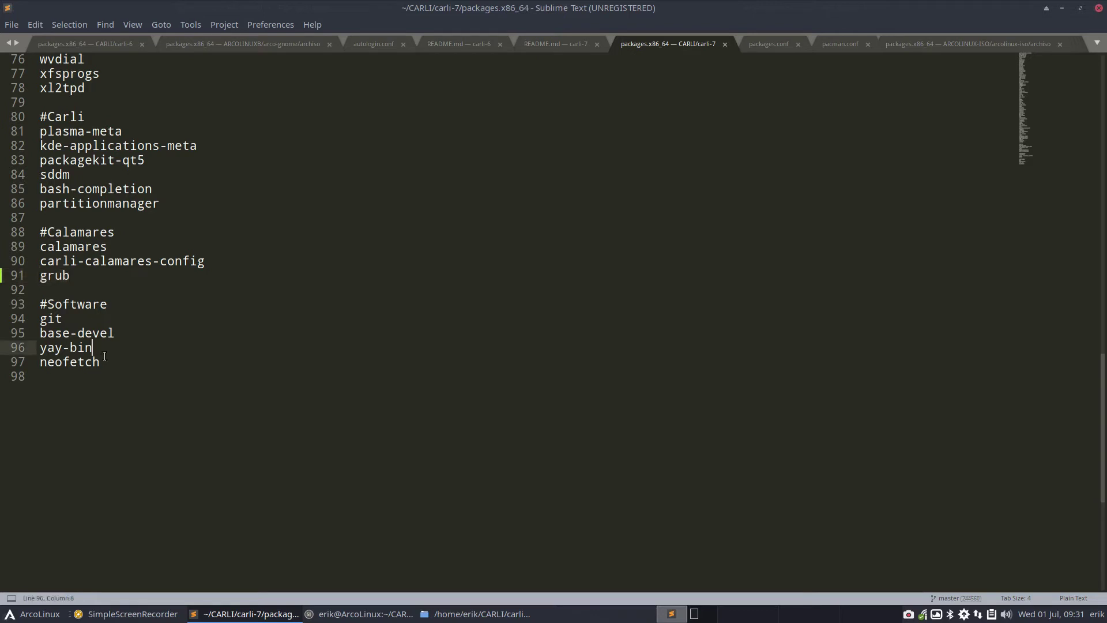
left_click_drag(103, 363, 40, 350)
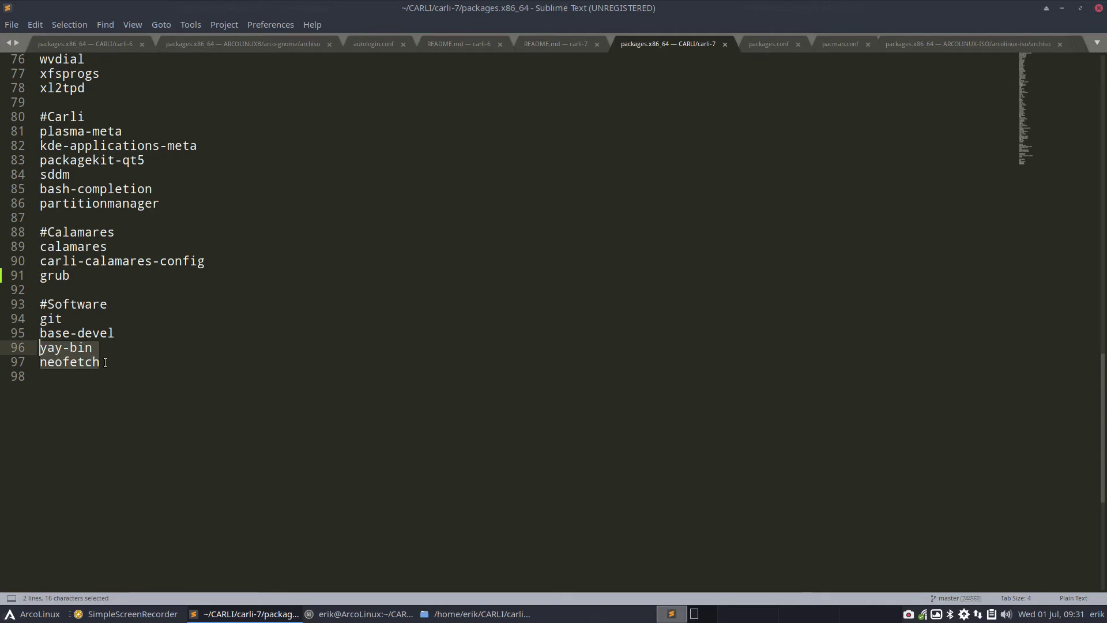
left_click(1098, 8)
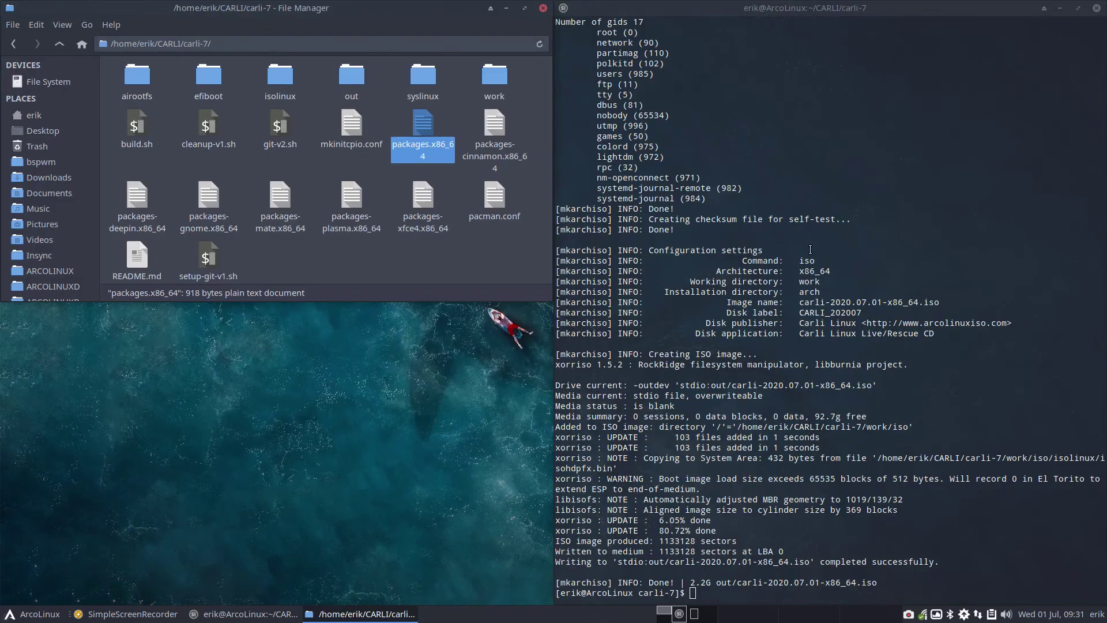